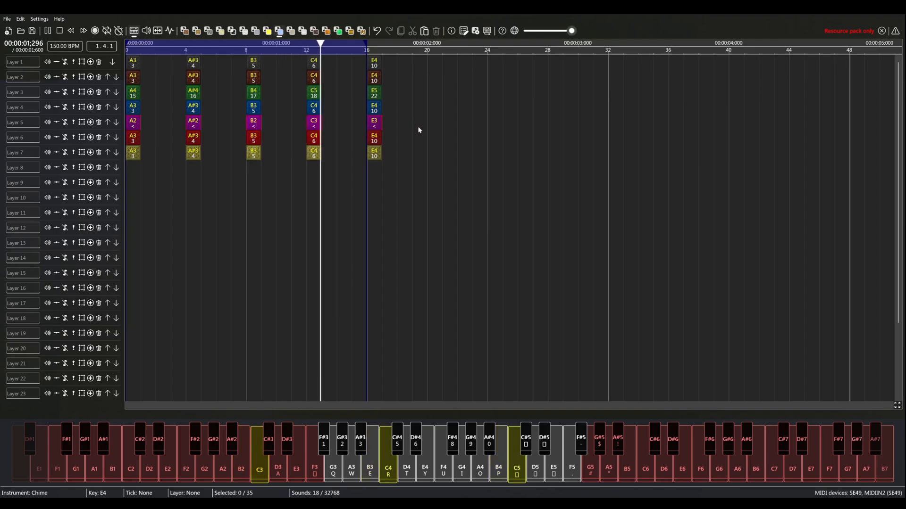
- Mark the one-tick timeline range at tick 16 over the E4 chord and enlarge the window scale to 350%
mouse_move(614, 52)
left_mouse_down()
mouse_move(631, 55)
mouse_move(622, 55)
left_mouse_up()
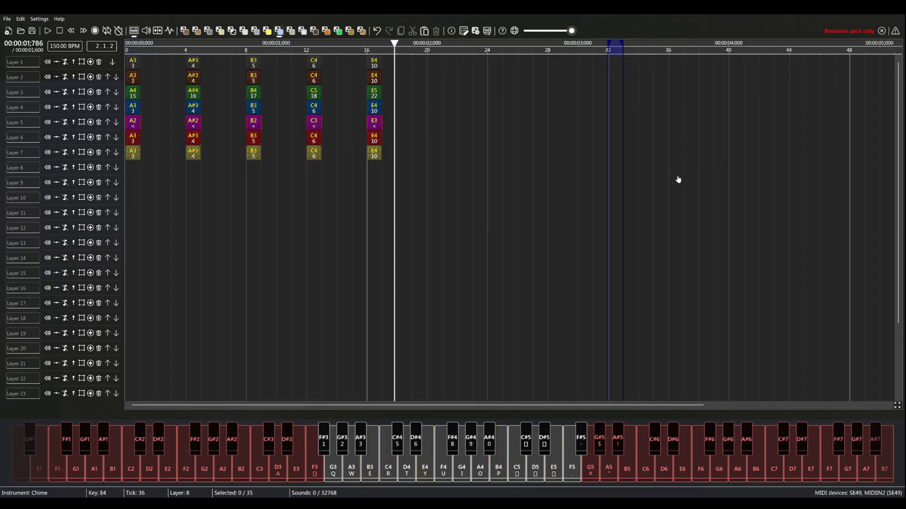
left_click_drag(729, 210, 323, 92)
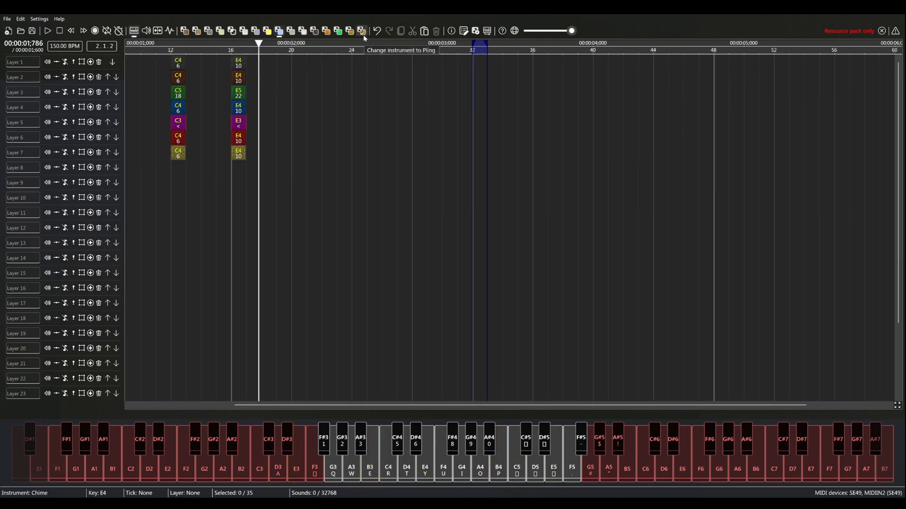
left_click_drag(231, 49, 248, 49)
left_click_drag(431, 169, 599, 193)
key("ctrl+equal")
key("ctrl+equal")
key("ctrl+equal")
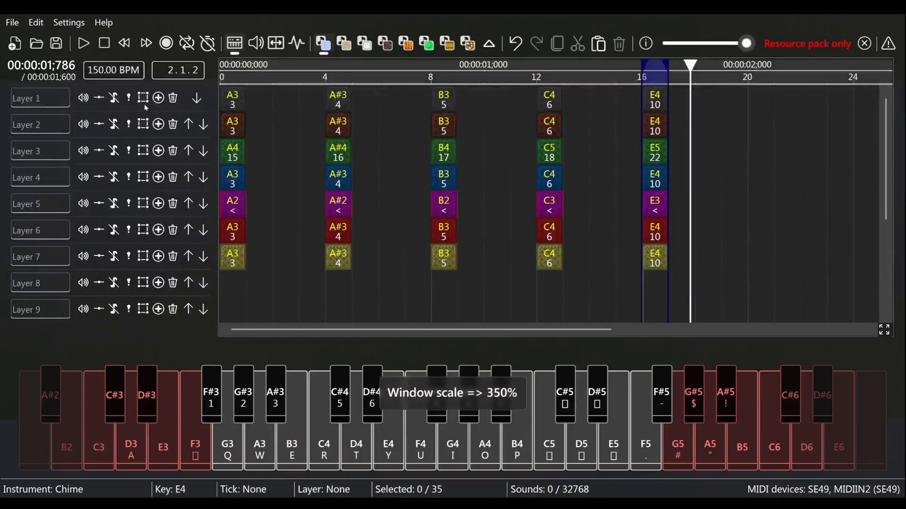
- Listen to layers 1 and 2 alone by soloing them for playback at tick 16, and turn both solos off
left_click(129, 98)
left_click(129, 127)
key("space")
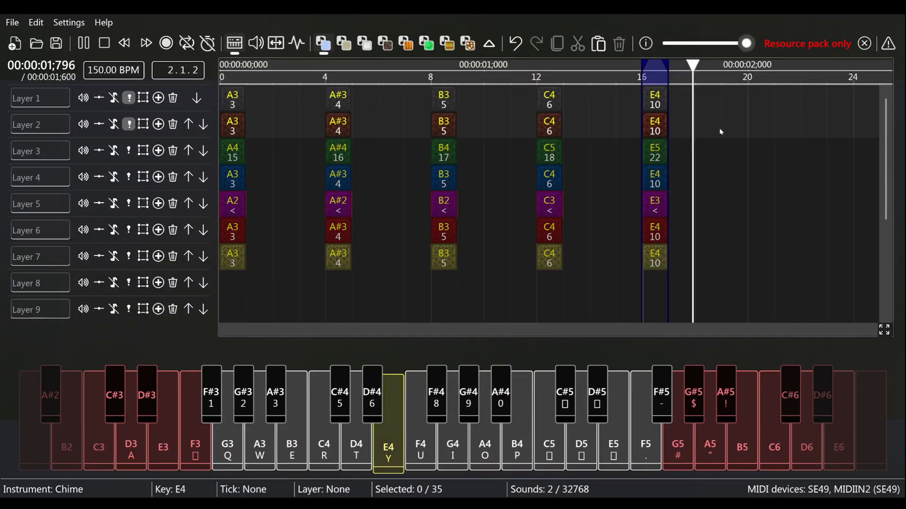
key("space")
left_click(130, 99)
left_click(129, 125)
- Mark the timeline range from tick 32 to 34 and select the Pling instrument
scroll(627, 194, "down", 9)
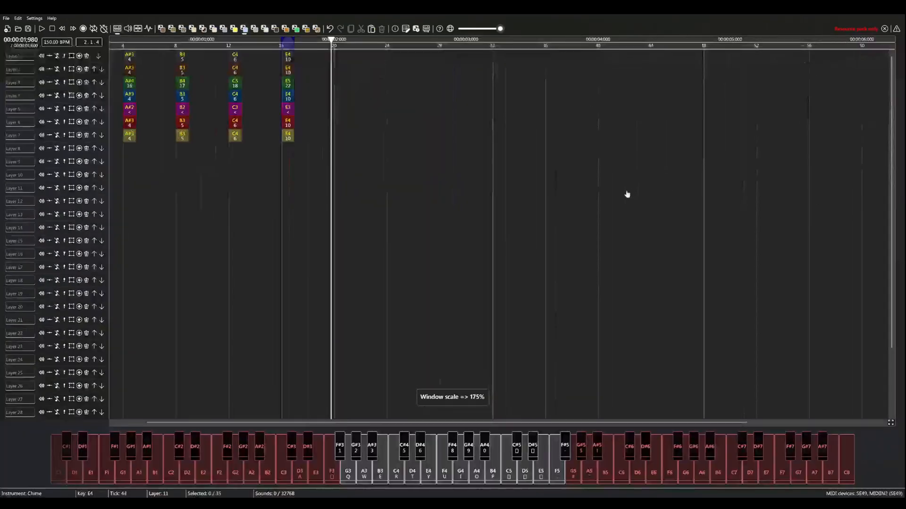
left_click_drag(658, 46, 678, 46)
left_click_drag(483, 224, 835, 202)
scroll(345, 169, "up", 3)
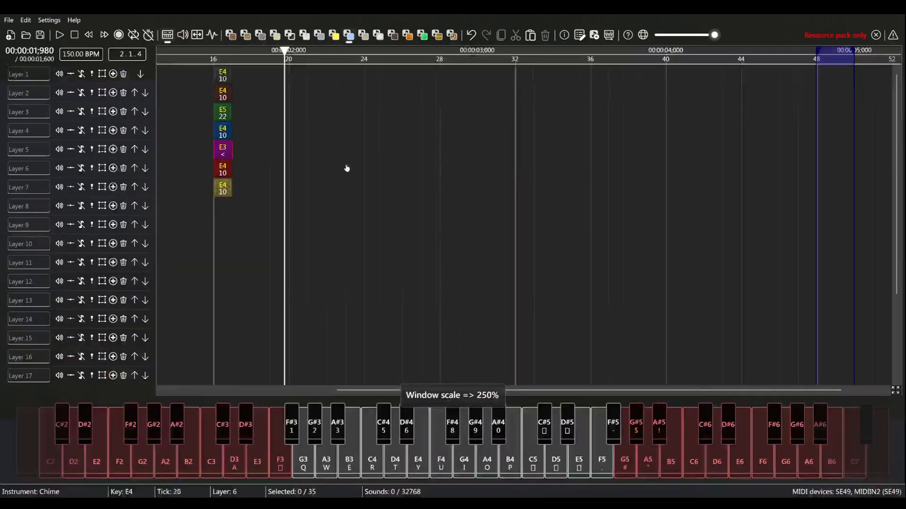
left_click(452, 35)
left_click_drag(459, 47, 498, 55)
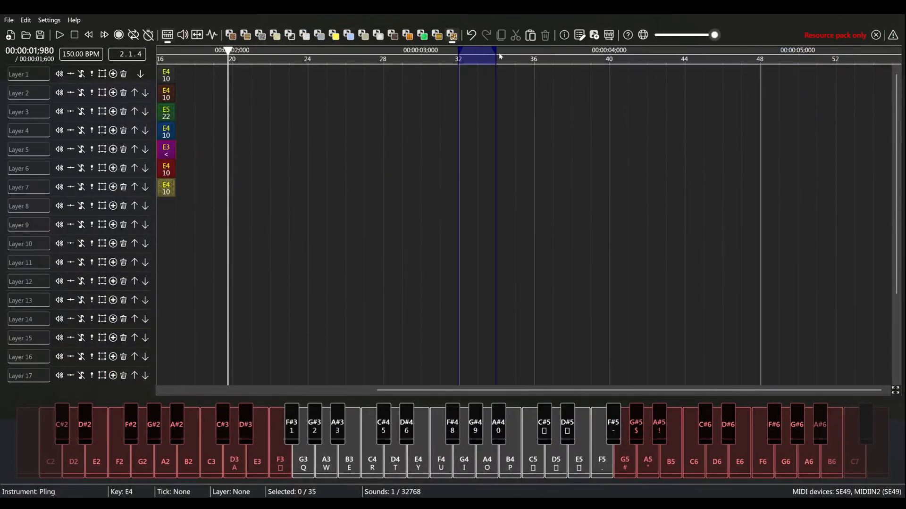
- Place Pling notes A3, B3, C4, D4 and E4 on layer 1 at ticks 32, 34, 36, 38 and 40, and play them back
left_click(473, 79)
left_click(507, 79)
left_click(543, 79)
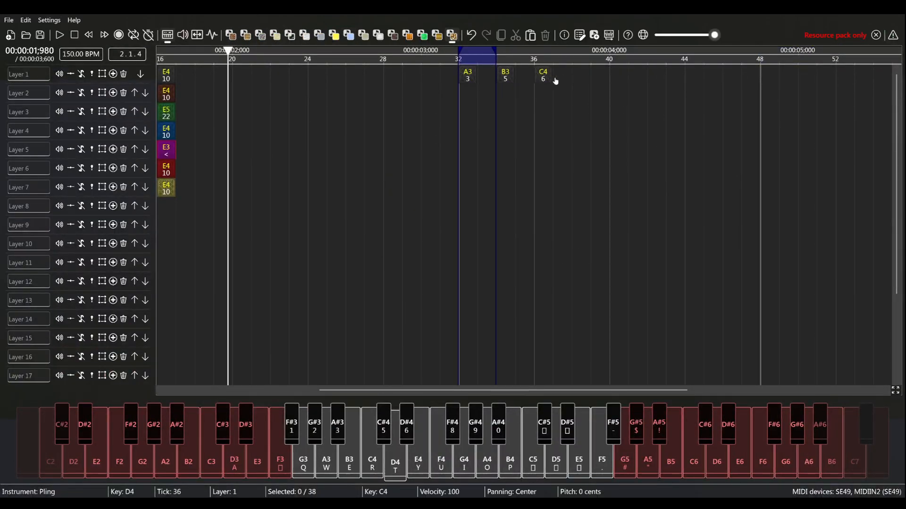
left_click(581, 79)
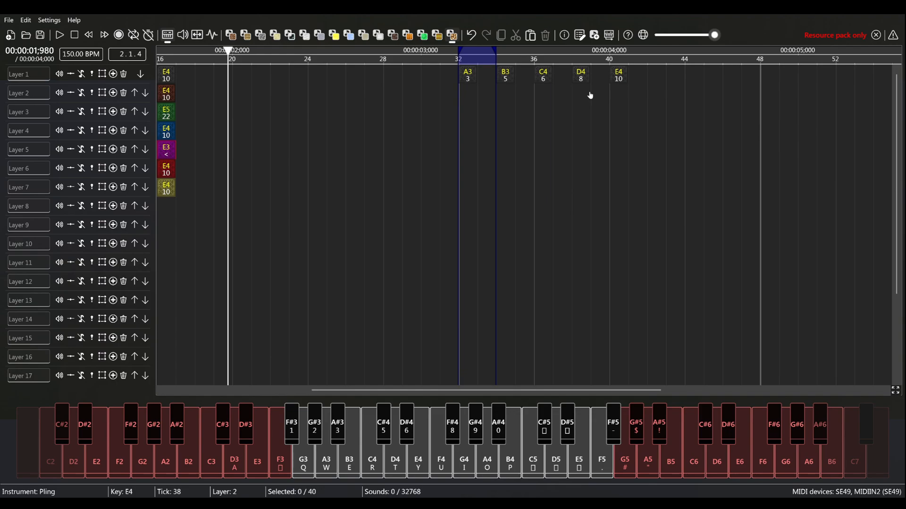
key("space")
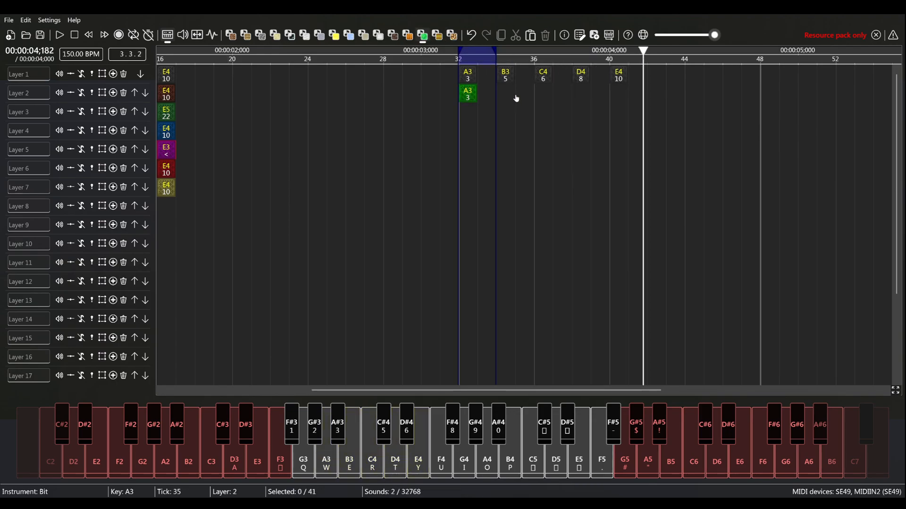
- Complete the Bit run on layer 2 with E4 at tick 40 and play it together with the Pling notes
left_click(612, 99)
key("space")
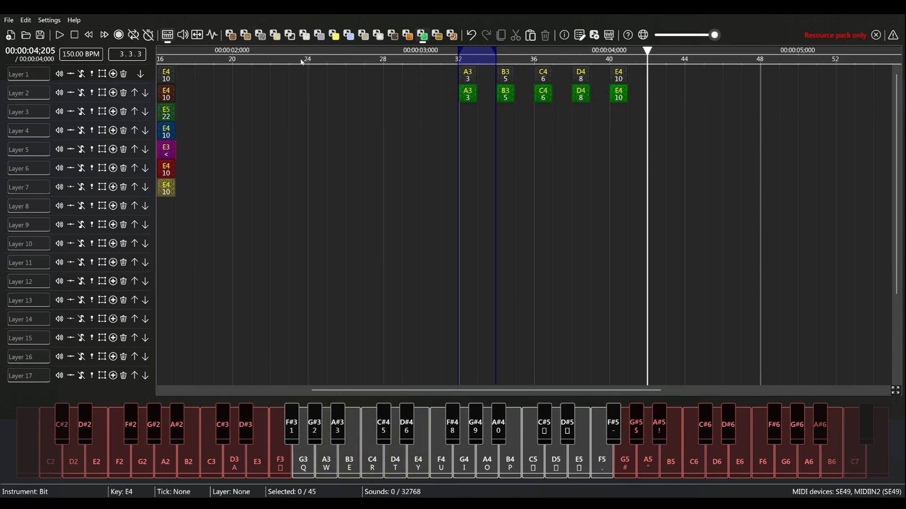
- Mark ticks 48 to 50 and paste a copy of layer 1's five Pling notes starting at tick 48
scroll(619, 178, "right", 10)
key("ctrl+minus")
key("ctrl+minus")
left_click_drag(676, 165, 411, 171)
left_click(446, 39)
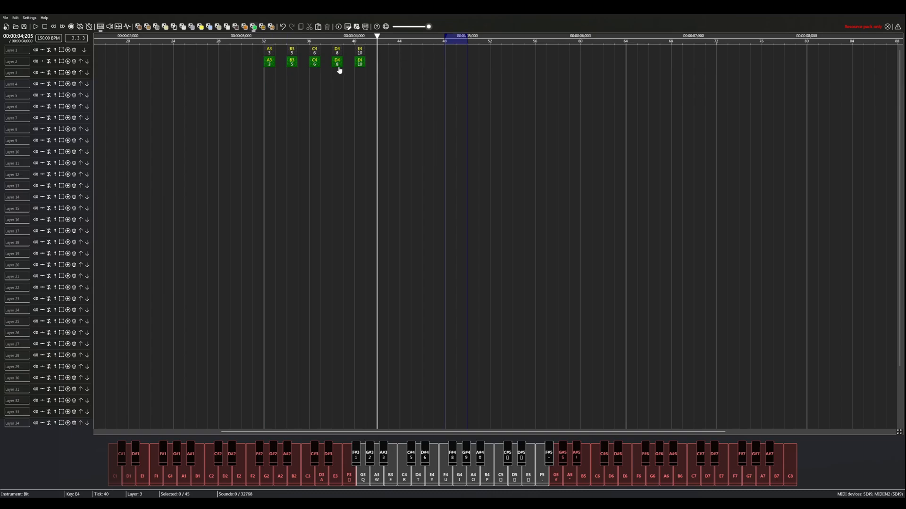
left_click_drag(358, 56, 242, 45)
key("ctrl+c")
key("ctrl+v")
key("ctrl+plus")
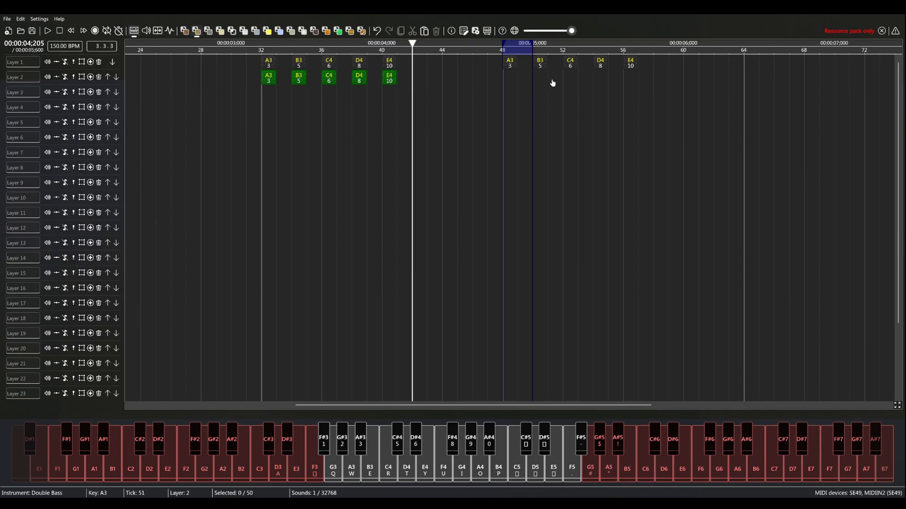
- Place Double Bass notes A3, B3, C4, D4 and E4 on layer 2 every two ticks from tick 48, and play them back
left_click(599, 78)
left_click(631, 78)
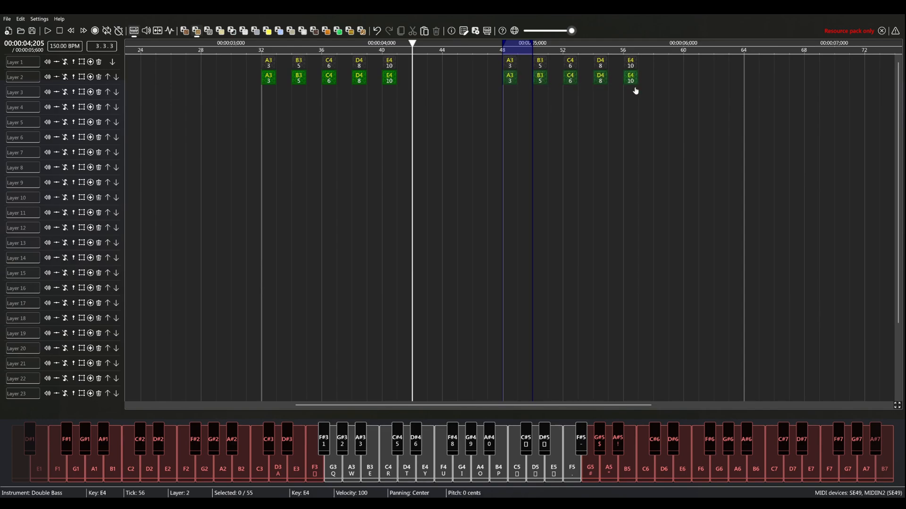
scroll(556, 163, "right", 3)
key("ctrl+plus")
key("space")
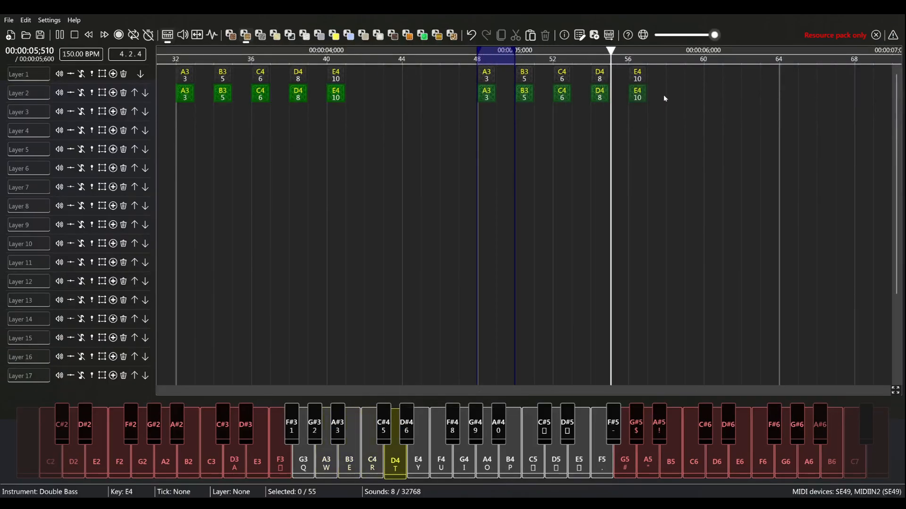
- Move the five Double Bass notes along layer 2 so they start at tick 64
left_click_drag(754, 112, 634, 95)
left_click_drag(573, 190, 902, 215)
- Complete the Harp run on layer 2 with C4, D4 and E4 at ticks 52, 54 and 56, and play it back
left_click_drag(507, 159, 421, 174)
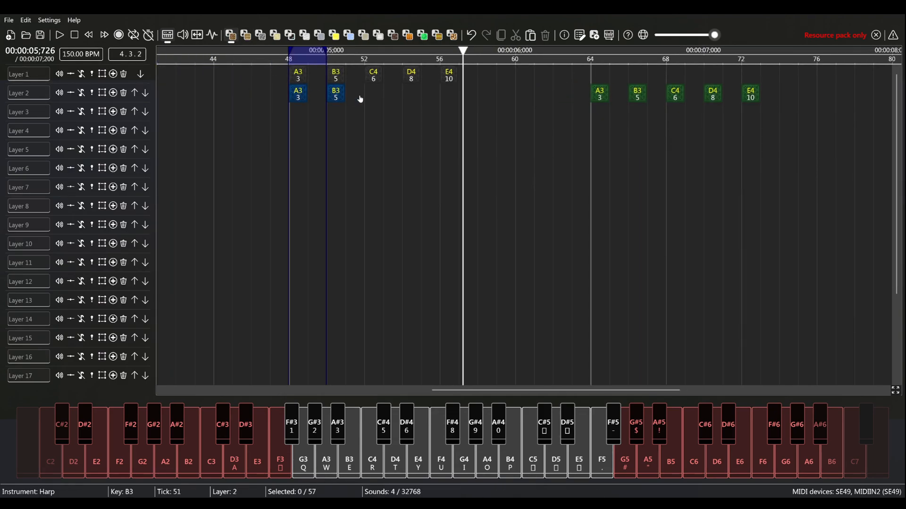
left_click(406, 97)
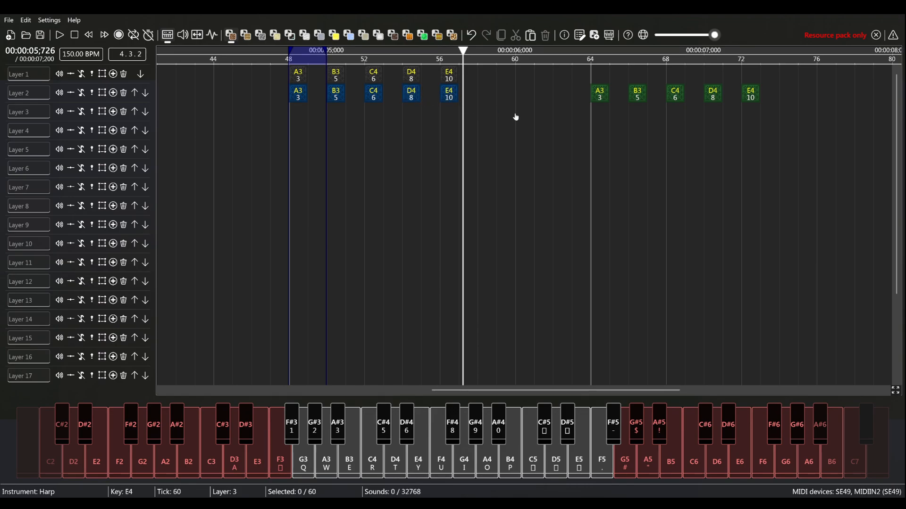
key("space")
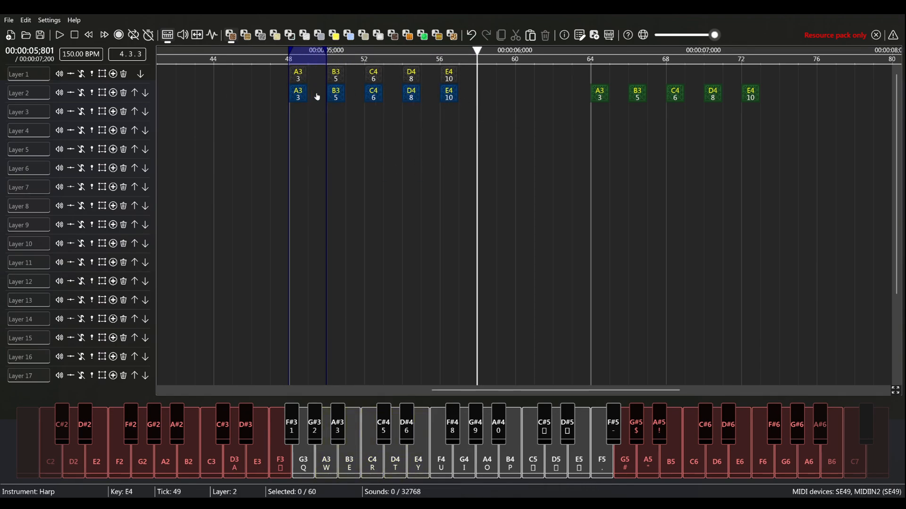
- Move the five Harp notes to layer 3 starting at tick 64 and play them with the Double Bass notes
left_click_drag(456, 107, 602, 118)
left_click(597, 50)
key("space")
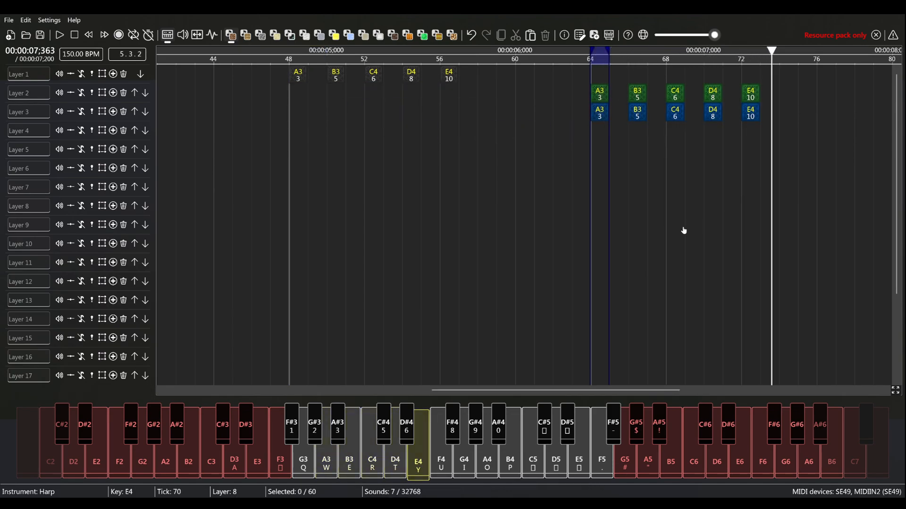
- Transpose the five Double Bass notes on layer 2 up one octave and play the result
left_click_drag(618, 85, 346, 83)
key("ctrl+e")
left_click(439, 173)
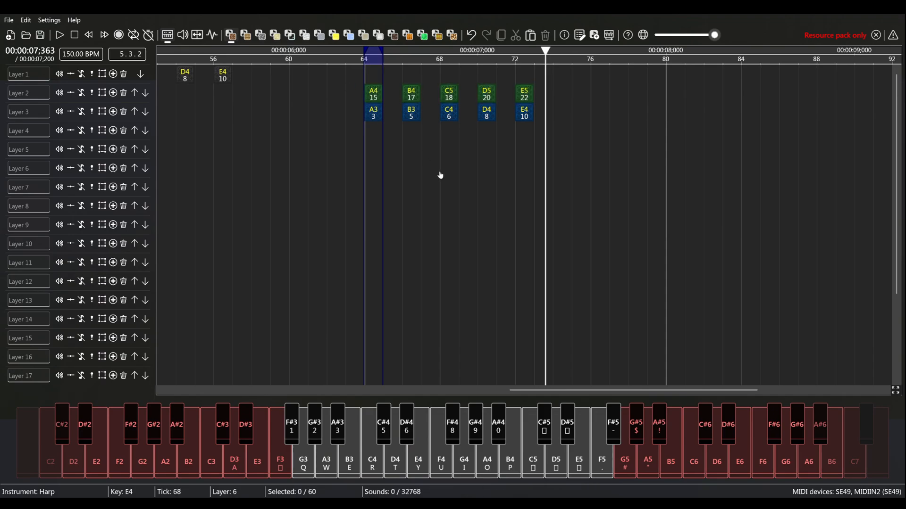
key("space")
- Move the Double Bass and Harp notes back to start at tick 48 and play all three layers from a marked range there
left_click_drag(713, 163, 473, 118)
left_click(310, 105)
left_click_drag(466, 66, 282, 69)
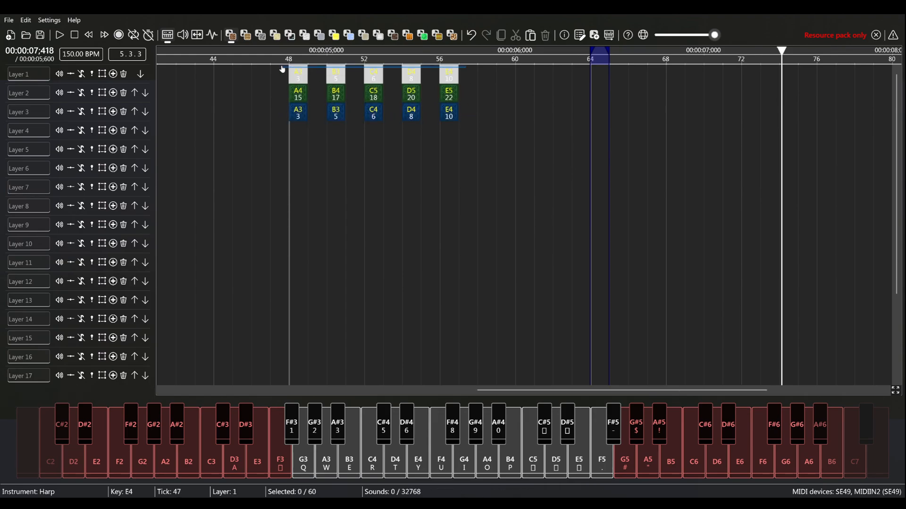
left_click_drag(281, 117, 290, 94)
left_click(317, 79)
left_click_drag(298, 58, 329, 58)
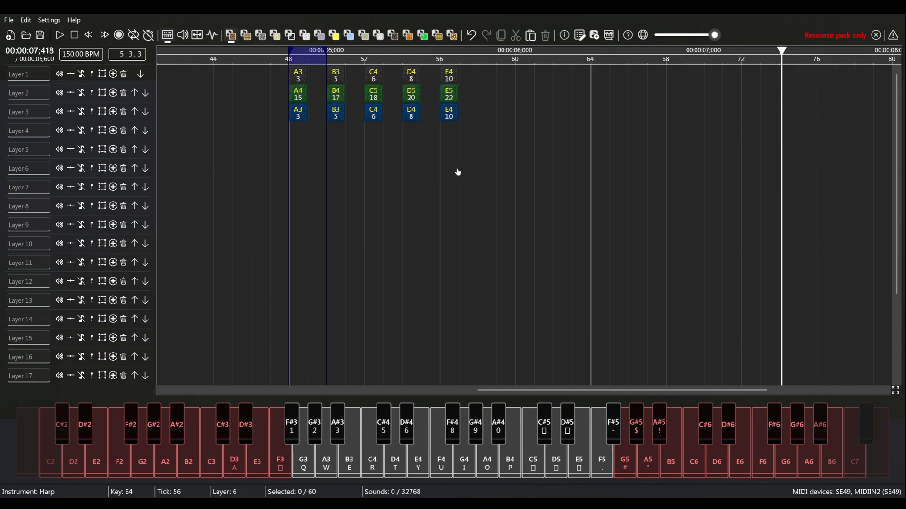
key("space")
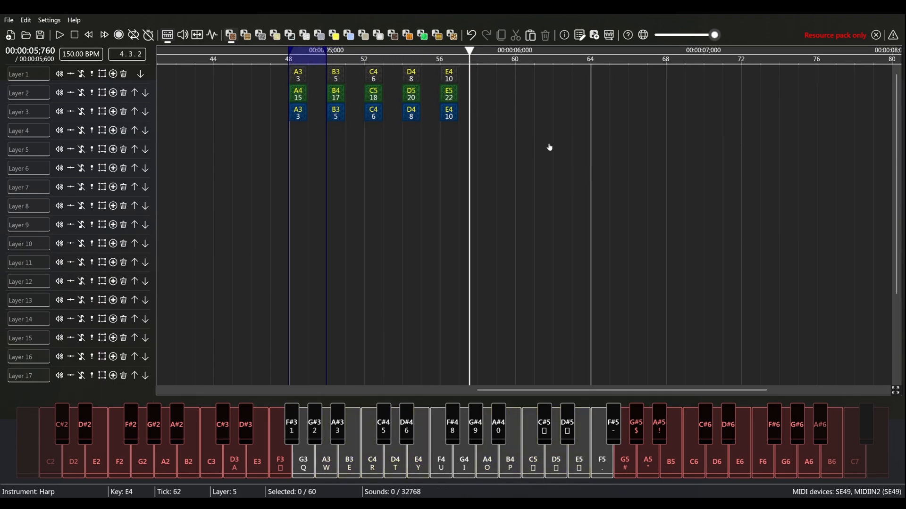
- Place Bit notes C4, D4 and E4 on layer 4 at ticks 52, 54 and 56, and play the stack
left_click(369, 135)
key("t")
left_click(409, 134)
key("y")
left_click(449, 135)
key("space")
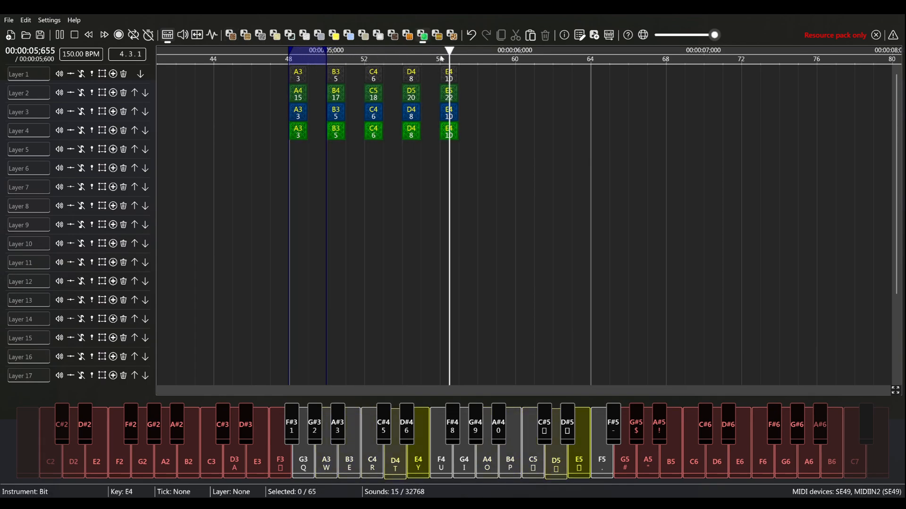
- Place Cow Bell notes A3, B3, C4, D4 and E4 on layer 5 every two ticks from tick 48, and play the stack
left_click_drag(536, 171, 505, 204)
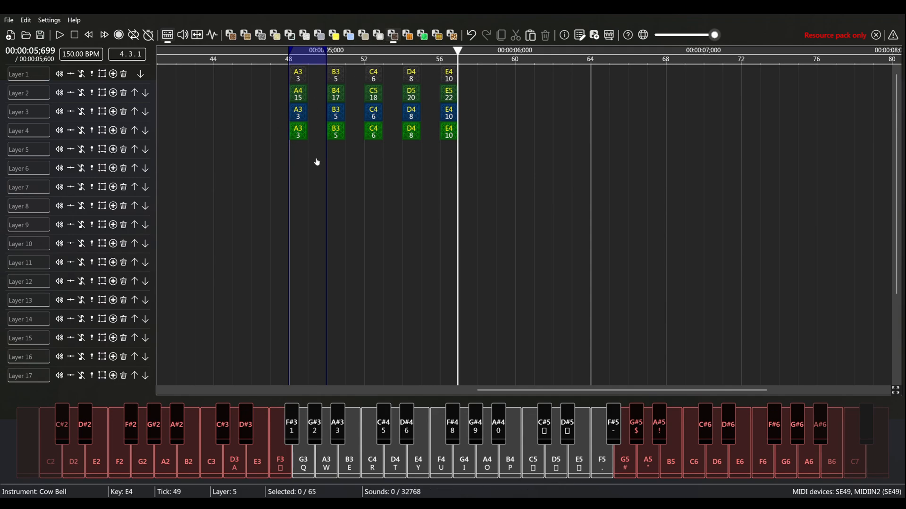
left_click(335, 153)
key("r")
left_click(371, 149)
key("t")
left_click(411, 149)
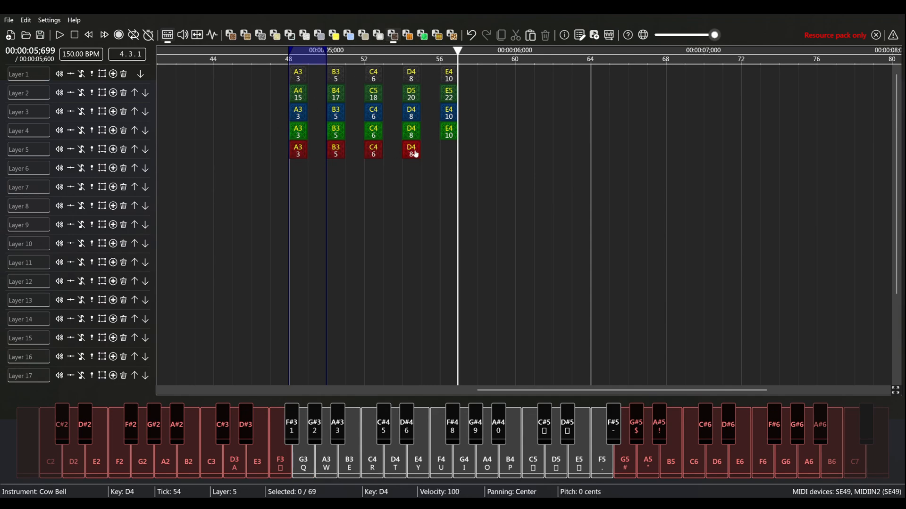
key("y")
left_click(448, 151)
key("space")
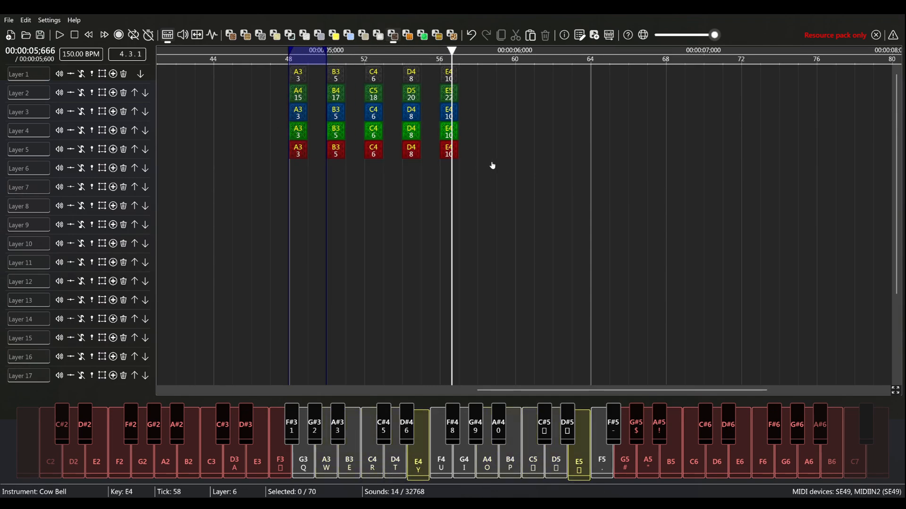
- Move the five Cow Bell notes along layer 5 so they start at tick 64
left_click_drag(512, 163, 303, 150)
left_click_drag(303, 150, 604, 151)
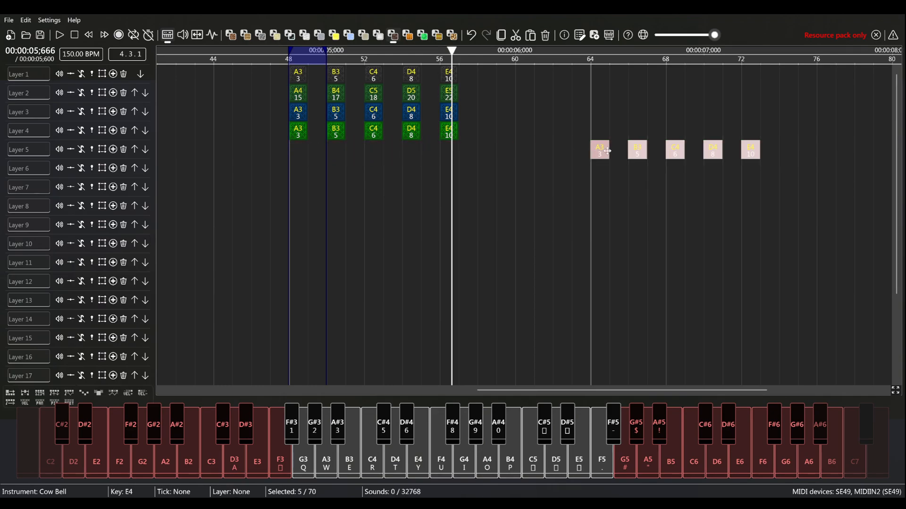
left_click(514, 113)
- Move the five Pling notes from layer 1 to layer 6 starting at tick 64 and play them with the Cow Bell notes
left_click_drag(481, 79, 297, 76)
mouse_move(297, 77)
left_mouse_down()
mouse_move(656, 187)
mouse_move(599, 170)
mouse_move(480, 179)
left_mouse_up()
left_click(540, 226)
scroll(541, 227, "right", 2)
left_click_drag(441, 54, 478, 56)
left_click_drag(633, 232, 699, 247)
key("space")
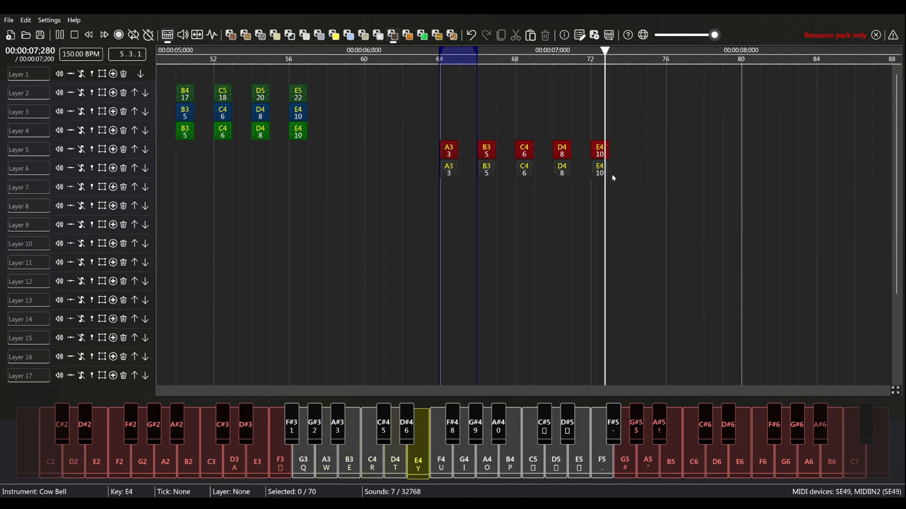
- Move the five Pling notes from layer 6 to layer 5 starting at tick 48
left_click_drag(684, 187, 273, 150)
left_click(313, 218)
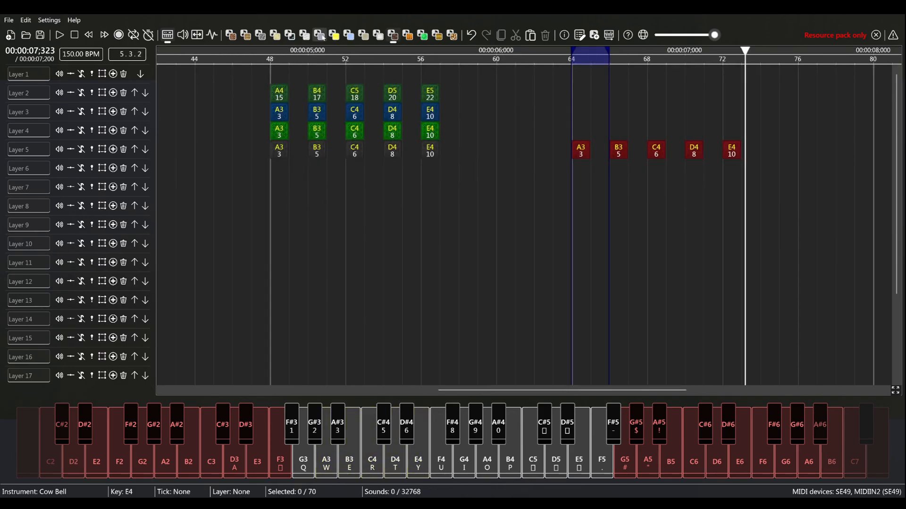
- Add a copy of the A3 to E4 run on layer 6 from tick 64 with its instrument changed to Flute, and play it
left_click(319, 35)
left_click_drag(873, 225, 605, 170)
mouse_move(828, 173)
left_mouse_down()
mouse_move(578, 154)
mouse_move(584, 173)
left_mouse_up()
right_click(584, 173)
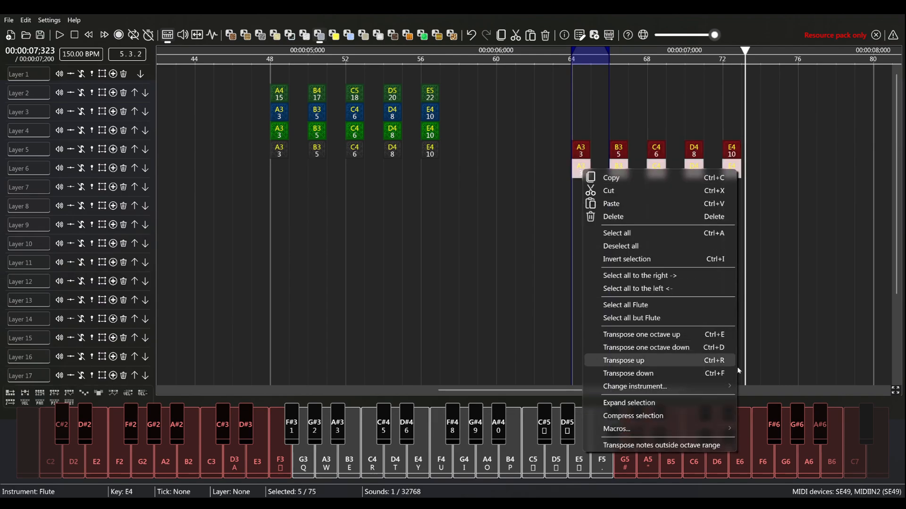
mouse_move(734, 385)
left_click(811, 388)
left_click_drag(807, 274, 883, 275)
key("space")
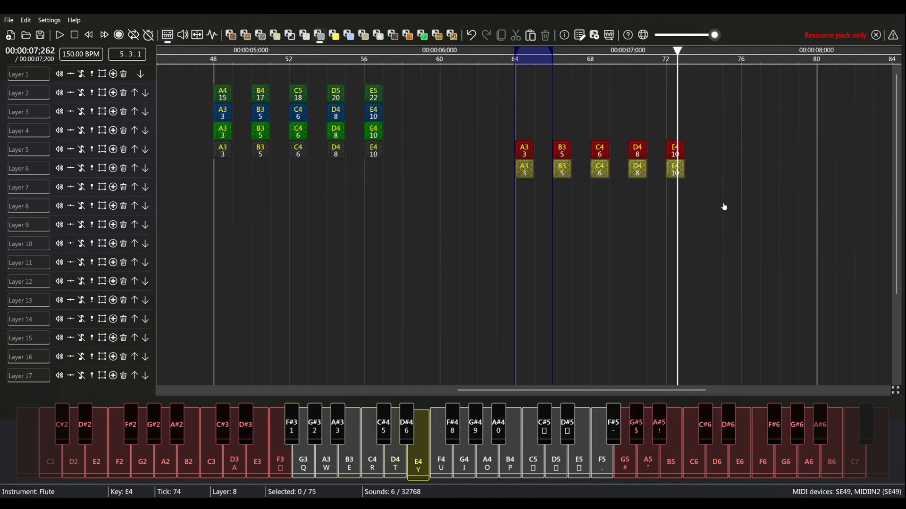
- Move the five Flute notes along layer 6 to start at tick 48 and play the stack from that tick
left_click_drag(760, 194, 498, 163)
left_click_drag(522, 170, 221, 172)
left_click(224, 186)
left_click_drag(219, 53, 255, 62)
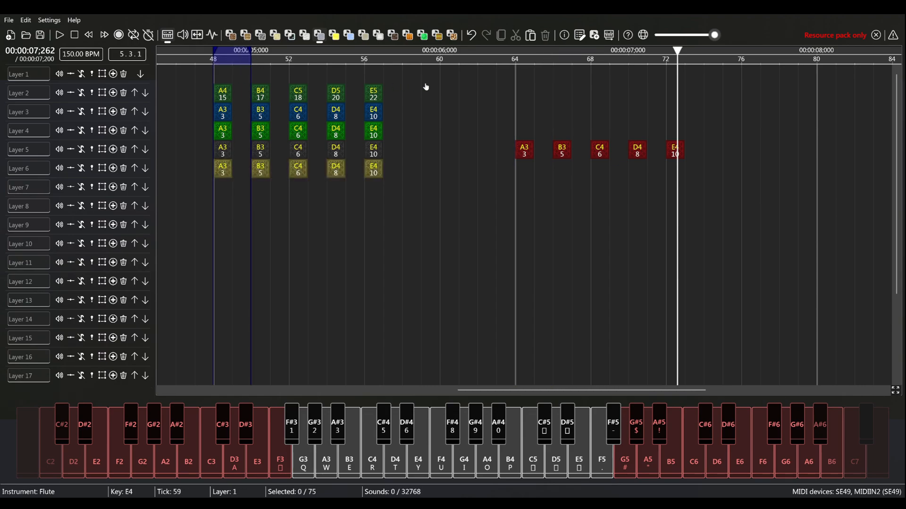
key("space")
- Move the five Cow Bell notes to layer 7 starting at tick 48
left_click_drag(716, 164, 222, 190)
left_click(332, 221)
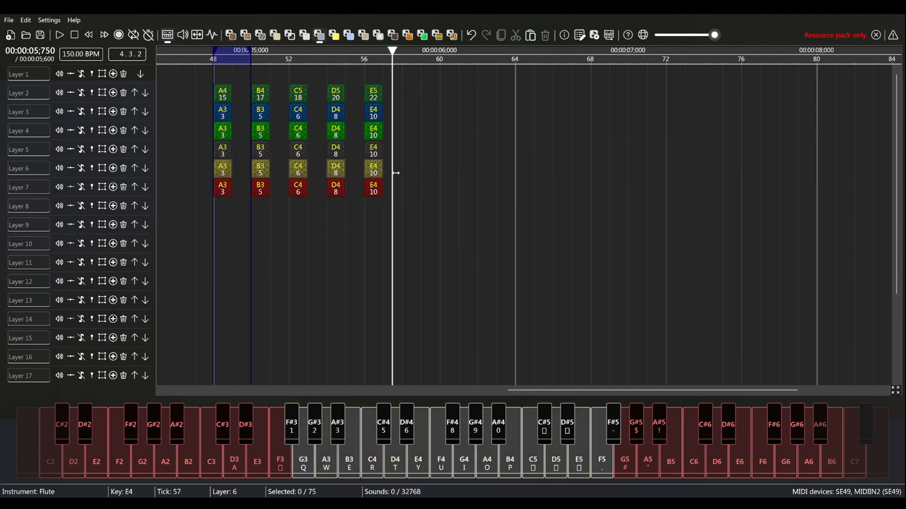
- Move the six stacked runs at tick 48 up one layer onto layers 1 to 6, and start playback
scroll(646, 250, "left", 2)
left_click_drag(653, 214, 370, 101)
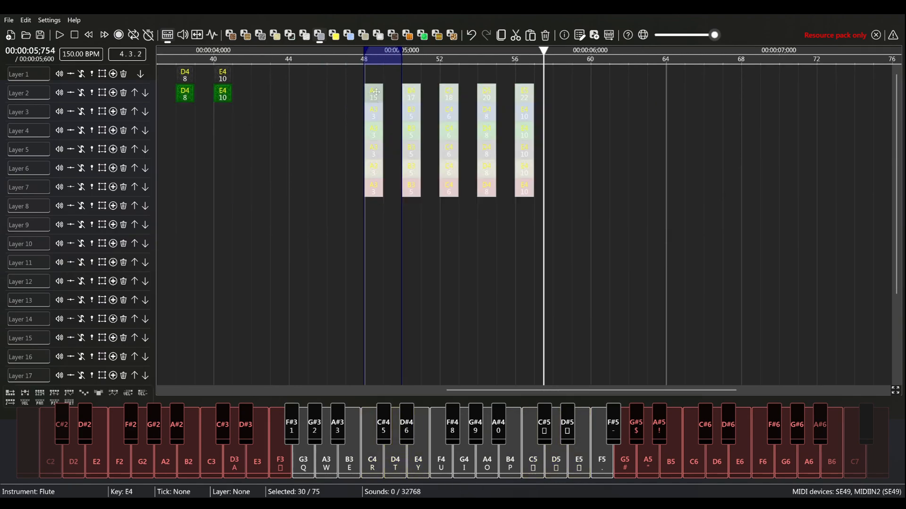
left_click_drag(493, 164, 496, 145)
left_click(584, 207)
key("space")
- Mark ticks 64 to 66 and add Double Bass notes at tick 64, A3 on layer 1 and A4 on layer 2
scroll(596, 225, "down", 4)
left_click_drag(690, 203, 603, 211)
scroll(602, 211, "up", 2)
scroll(655, 187, "right", 3)
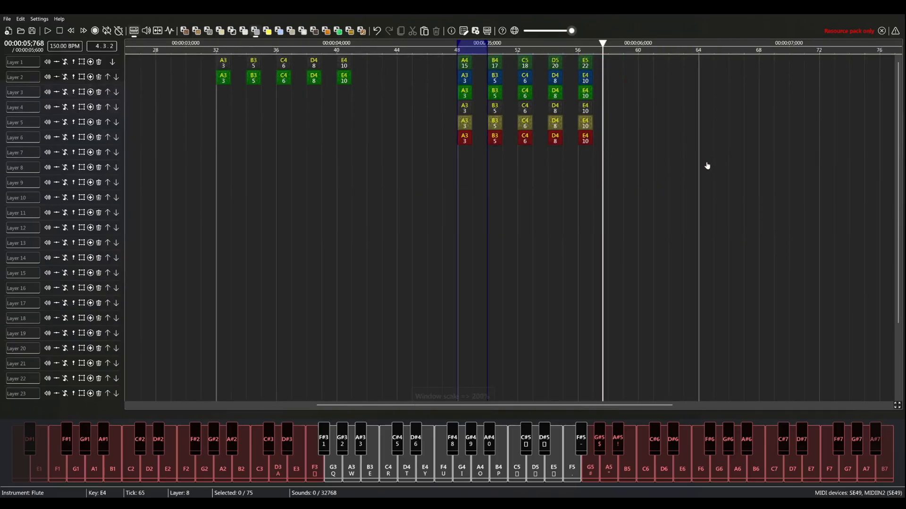
scroll(707, 166, "right", 3)
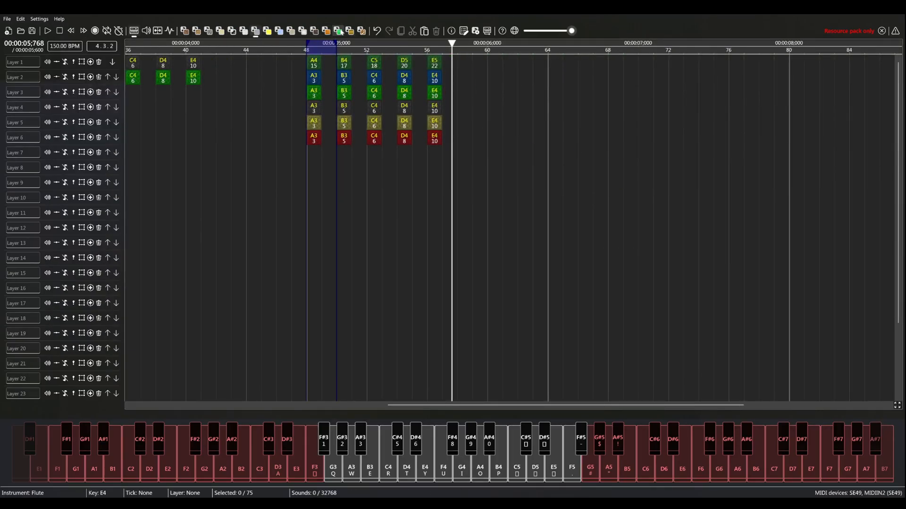
left_click_drag(610, 219, 519, 100)
left_click_drag(451, 50, 418, 55)
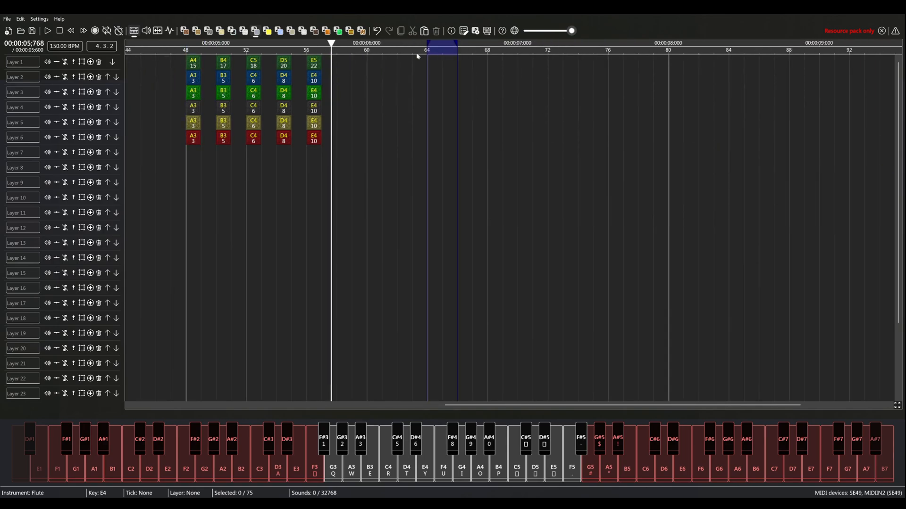
left_click(197, 31)
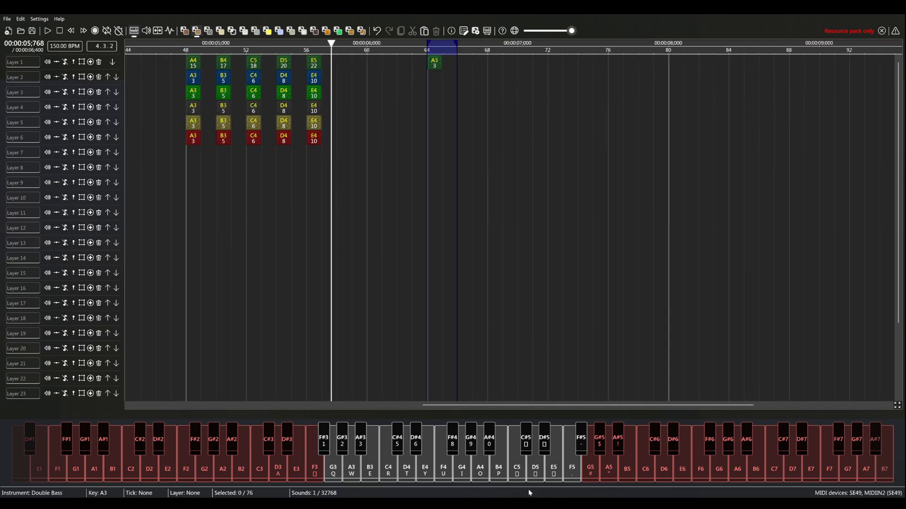
left_click(439, 82)
left_click_drag(592, 162, 811, 167)
left_click_drag(387, 51, 412, 53)
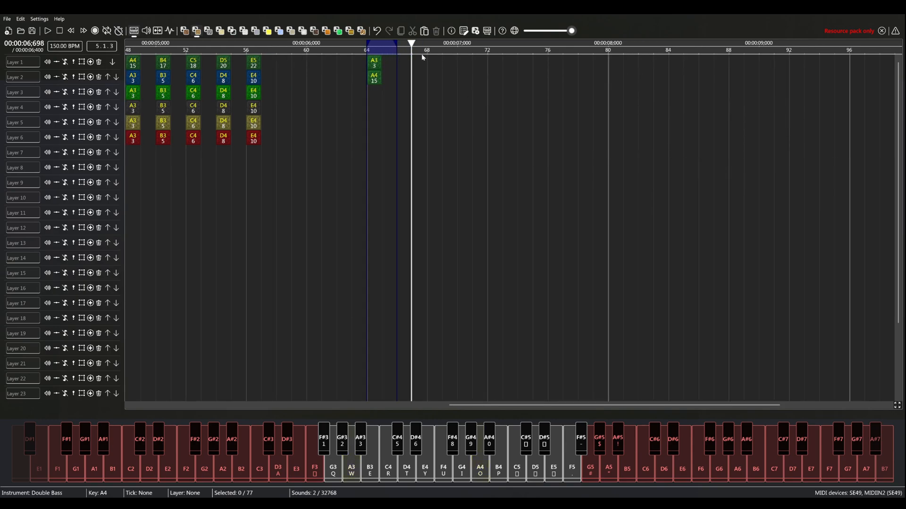
- Detune the A4 Double Bass note on layer 2 at tick 64 by 20 cents and return to key editing
key("ctrl+equal")
key("ctrl+equal")
left_click(254, 40)
left_click_drag(751, 127, 574, 99)
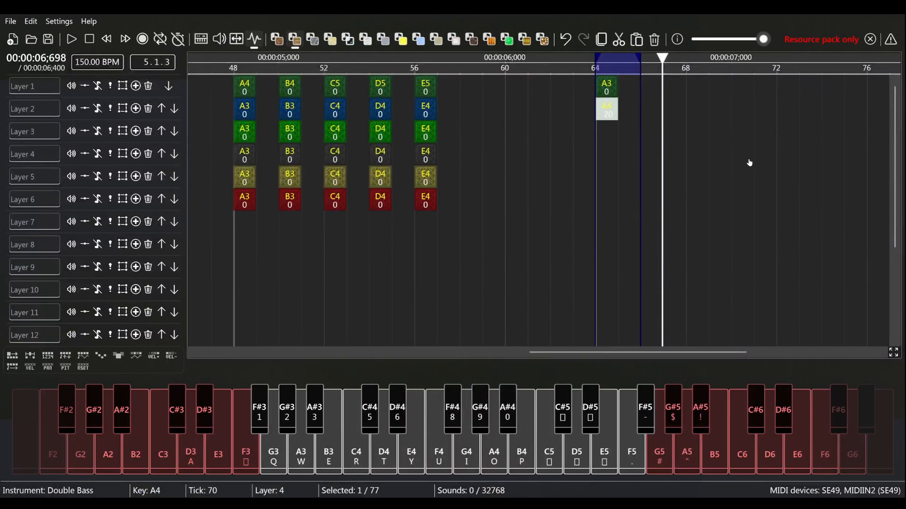
key("ctrl+f")
key("ctrl+f")
left_click_drag(756, 170, 896, 191)
left_click(210, 42)
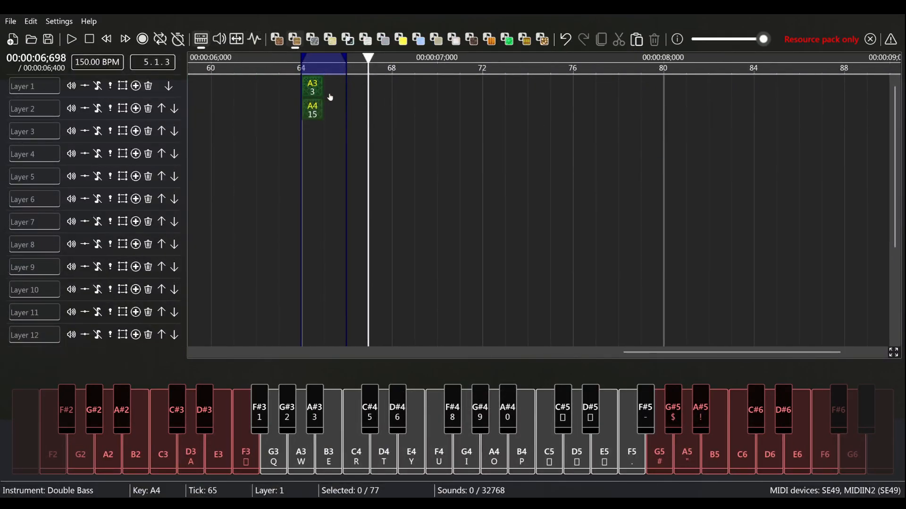
- Solo layers 1 and 2 and play the A3 and A4 Double Bass pair at tick 64
left_click(109, 86)
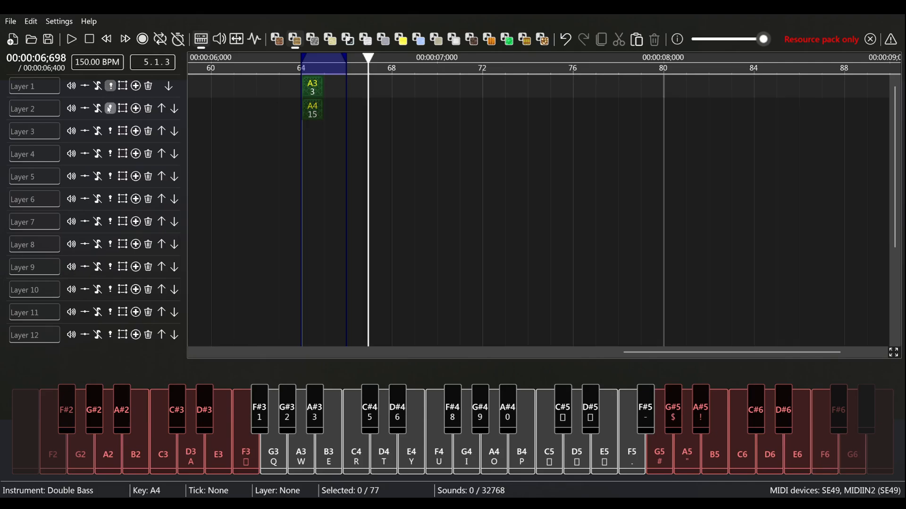
left_click(110, 108)
key("ctrl+equal")
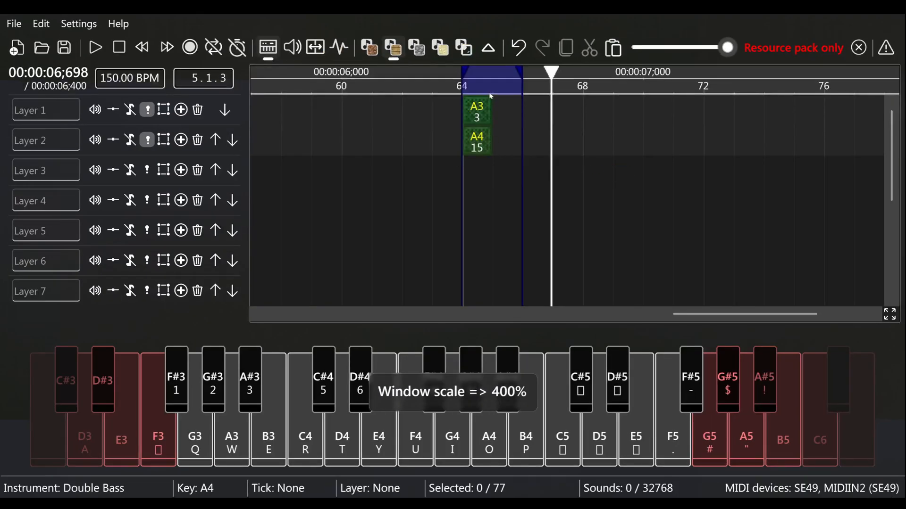
left_click(492, 112)
left_click(476, 143)
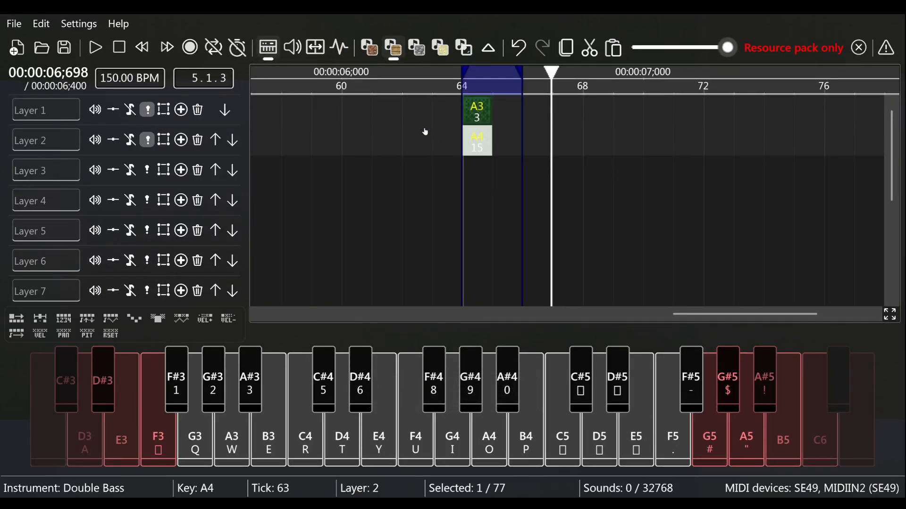
left_click_drag(594, 181, 589, 225)
left_click(265, 51)
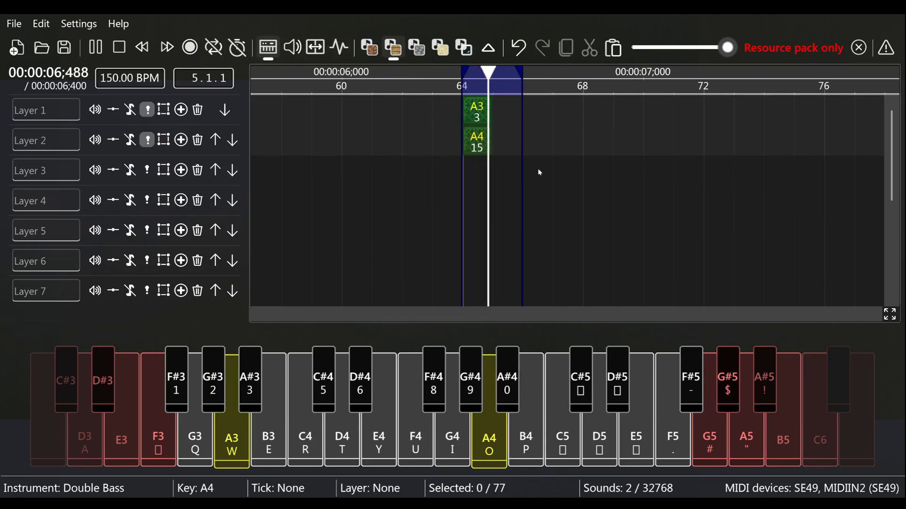
- Add a second Double Bass pair at tick 66, A3 on layer 1 and A4 on layer 2
key("w")
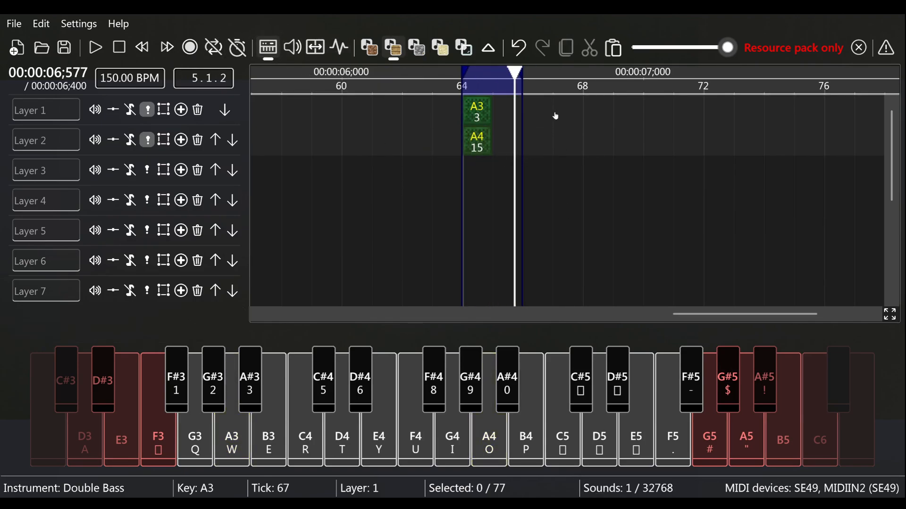
left_click(542, 112)
key("p")
key("o")
left_click(539, 150)
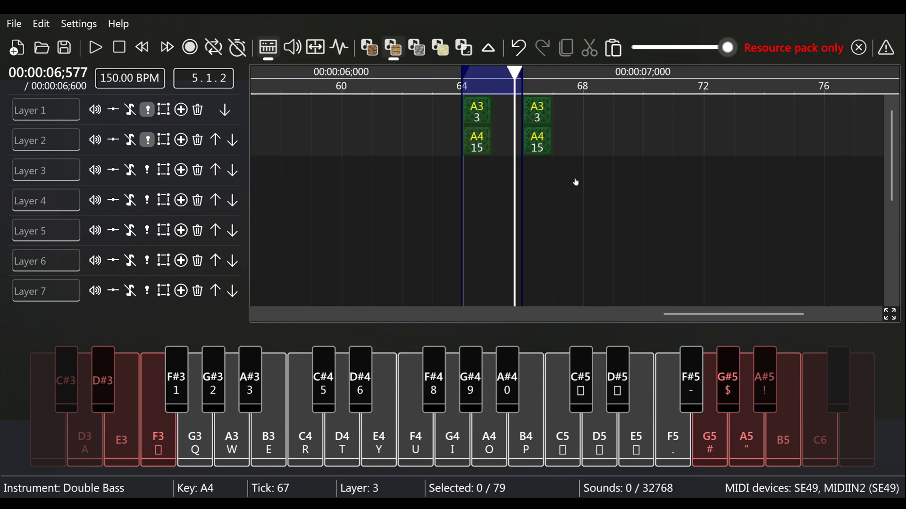
- Compare the Double Bass pairs at ticks 66 and 64 by marking each one as the playback section
key("space")
left_click_drag(525, 89, 549, 89)
key("space")
left_click_drag(467, 89, 487, 89)
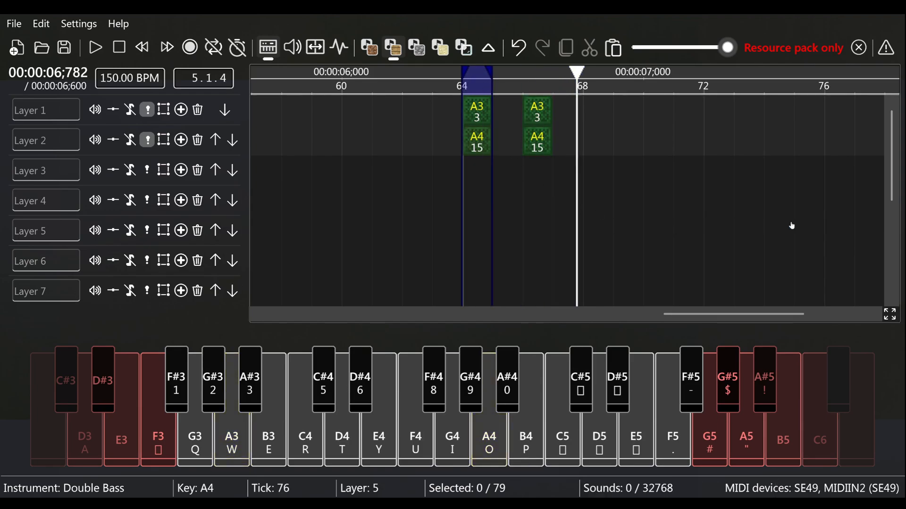
- Turn off solo on layers 1 and 2
key("ctrl+minus")
left_click(111, 109)
left_click(114, 87)
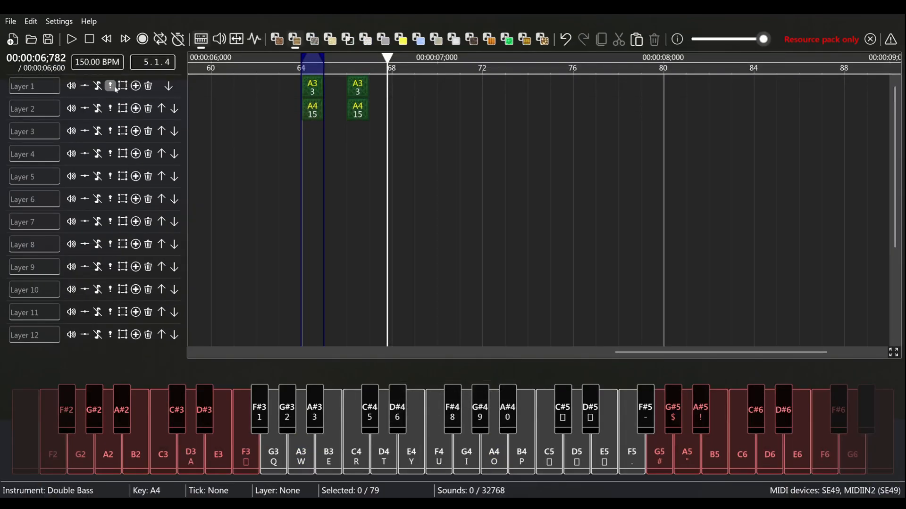
- At tick 68, add a Double Bass A3 on layer 1 and a Cow Bell A3 on layer 2, and play ticks 68 to 70
left_click_drag(405, 70, 449, 70)
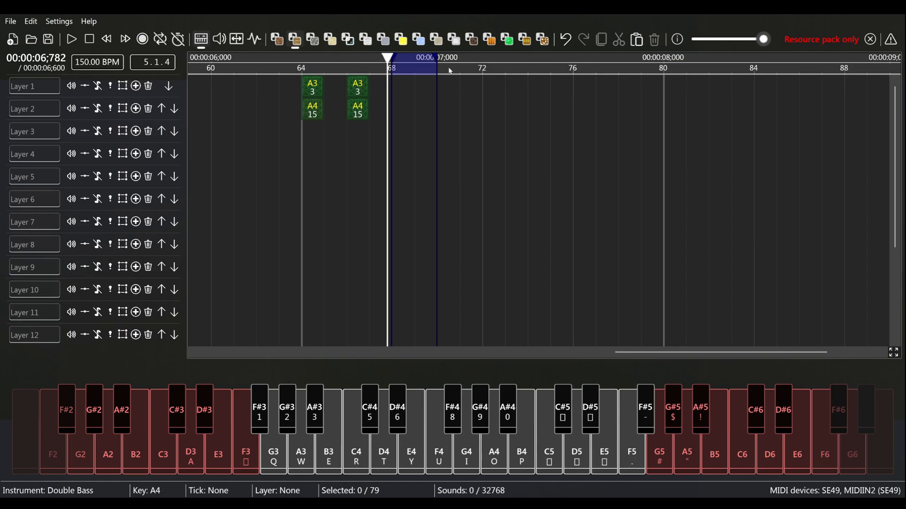
left_click(408, 90)
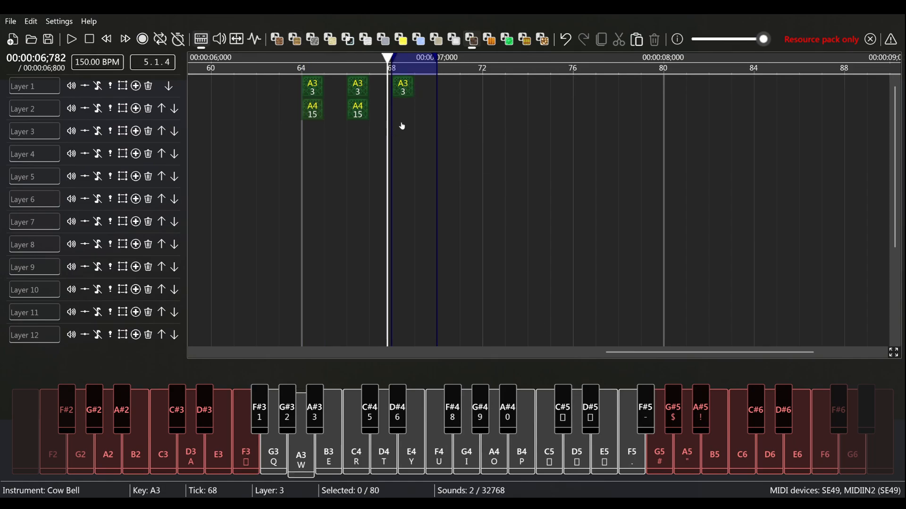
key("w")
key("space")
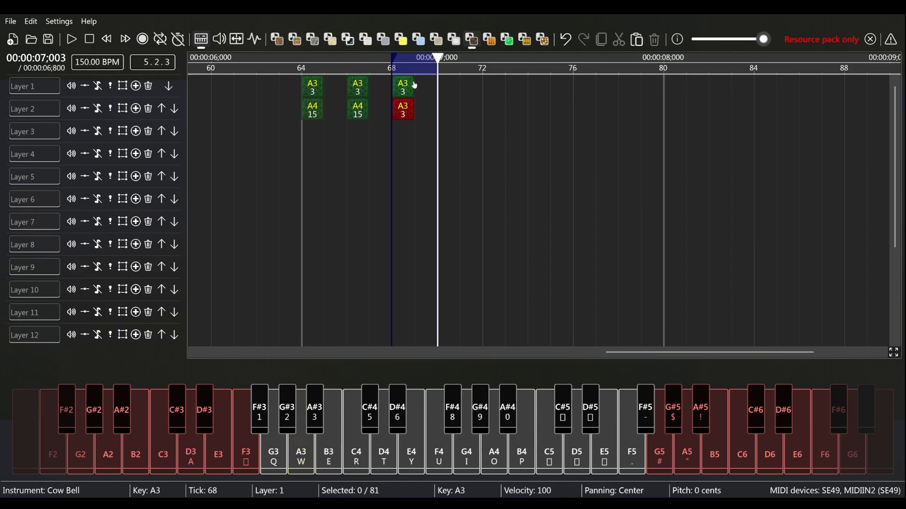
- Lower the Cow Bell note on layer 2 at tick 68 by one octave to A2
left_click_drag(501, 117, 401, 121)
key("ctrl+d")
left_click(516, 96)
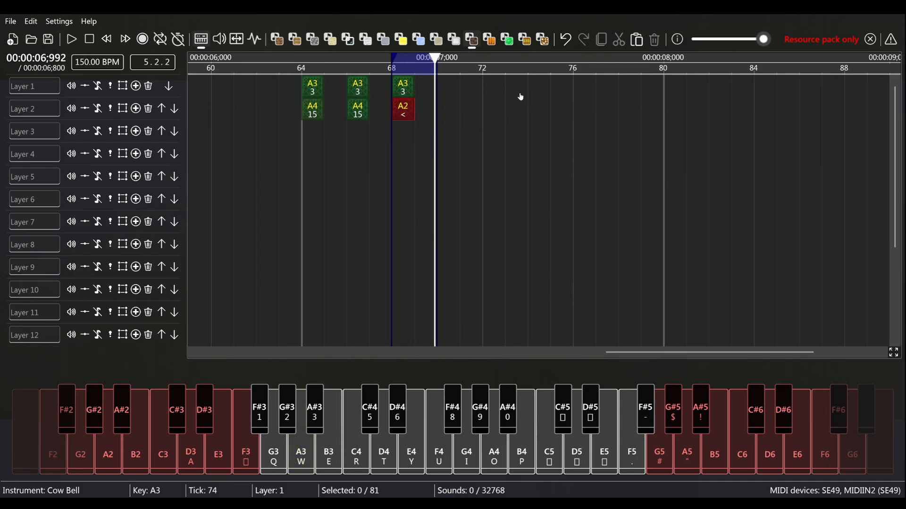
- Raise the Double Bass note on layer 1 at tick 68 by one octave and play the pair
left_click_drag(534, 87, 404, 95)
key("ctrl+e")
left_click(452, 119)
key("space")
- Set the tick 68 pair to Double Bass A5 and Cow Bell A2, and play it
key("space")
left_click_drag(523, 99, 412, 109)
key("ctrl+e")
left_click(497, 129)
left_click_drag(525, 114, 374, 108)
key("ctrl+d")
left_click(465, 107)
key("space")
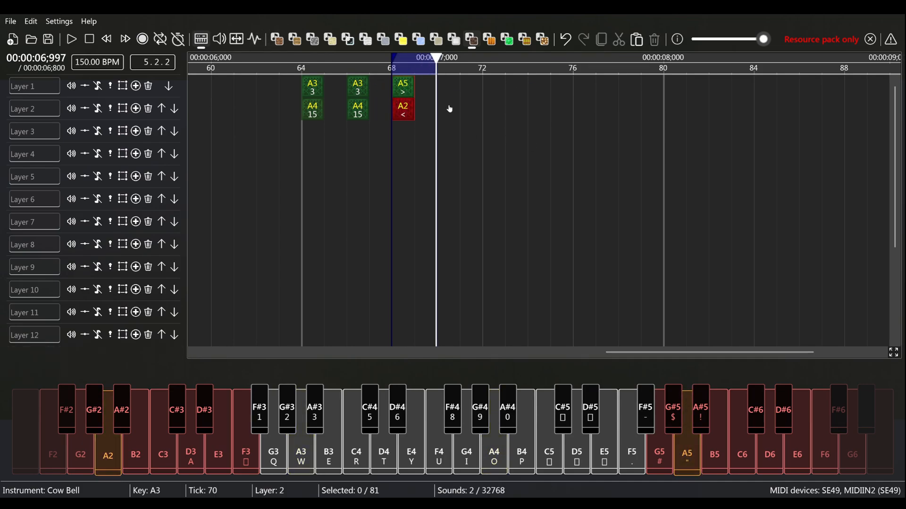
key("space")
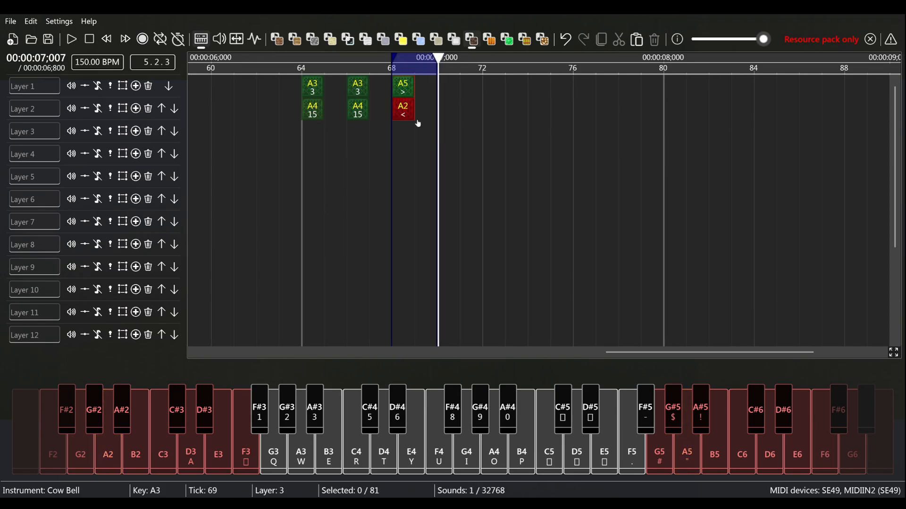
- Copy the Double Bass and Cow Bell pair from tick 68 to tick 72 and mark tick 72 as the section
left_click_drag(402, 143, 394, 64)
key("ctrl+c")
key("ctrl+v")
left_click(532, 95)
left_click_drag(489, 70, 515, 71)
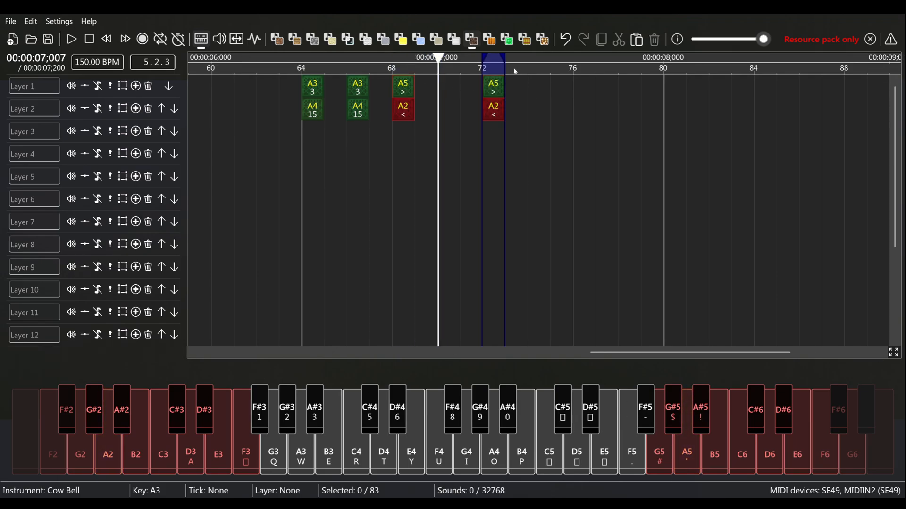
- Mark ticks 68 to 72, delete the stray Cow Bell A3 on layer 4 at tick 76, and play both pairs
left_click_drag(391, 70, 481, 70)
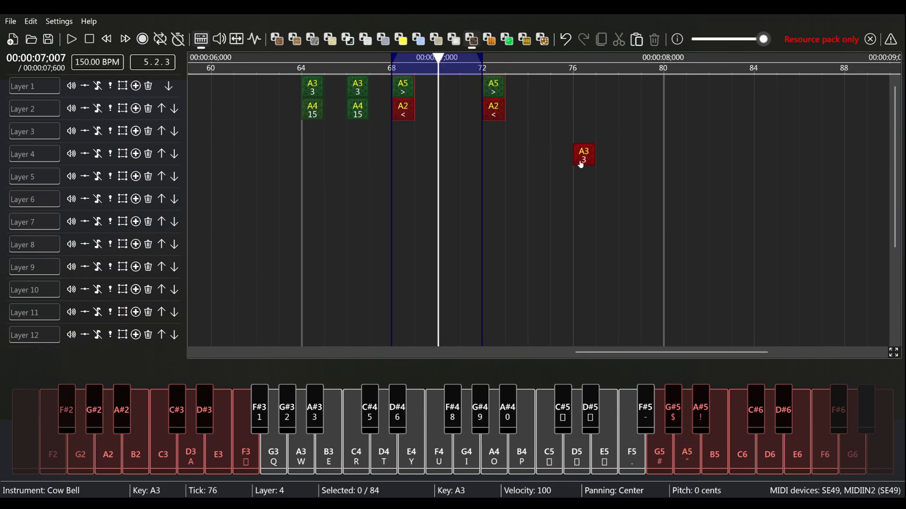
right_click(581, 158)
key("space")
- Open another saved song that has layered Double Bass and Cow Bell parts from its first tick
key("ctrl+minus")
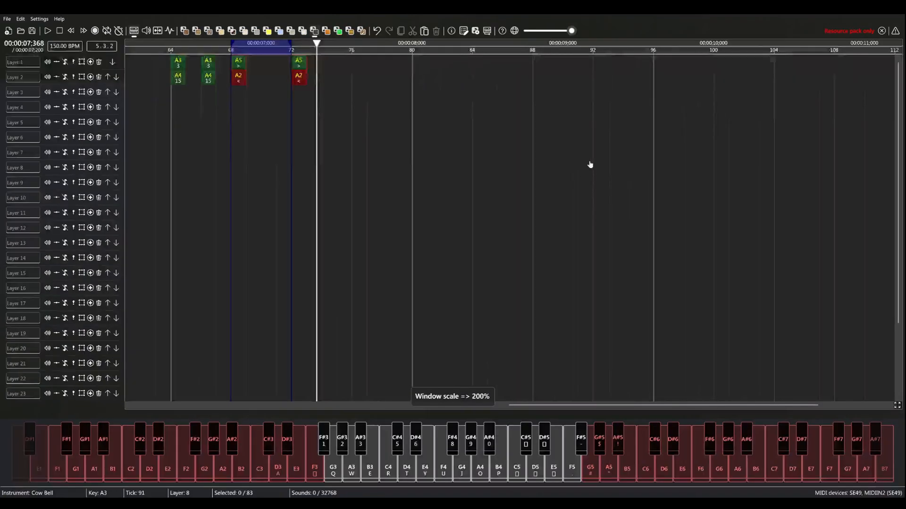
left_click_drag(590, 163, 485, 235)
key("ctrl+equal")
key("alt+f")
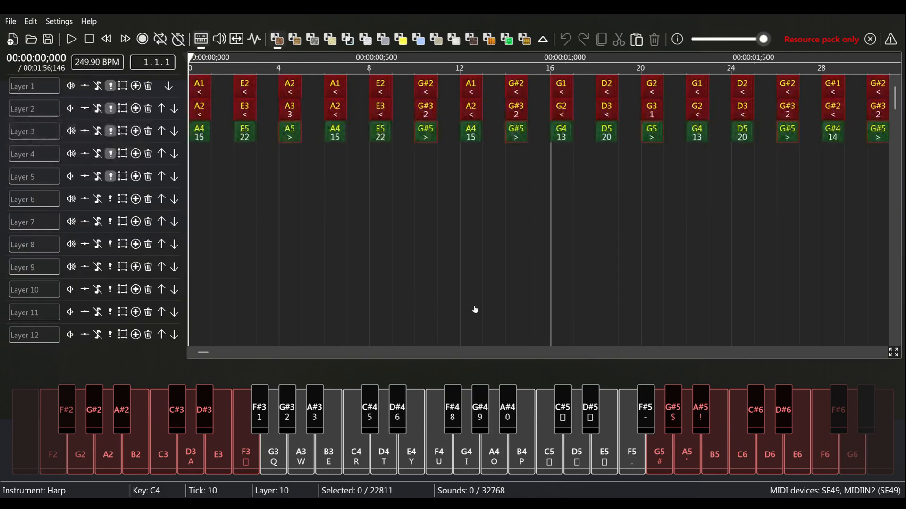
key("ctrl+minus")
key("ctrl+minus")
key("ctrl+minus")
key("ctrl+minus")
key("ctrl+minus")
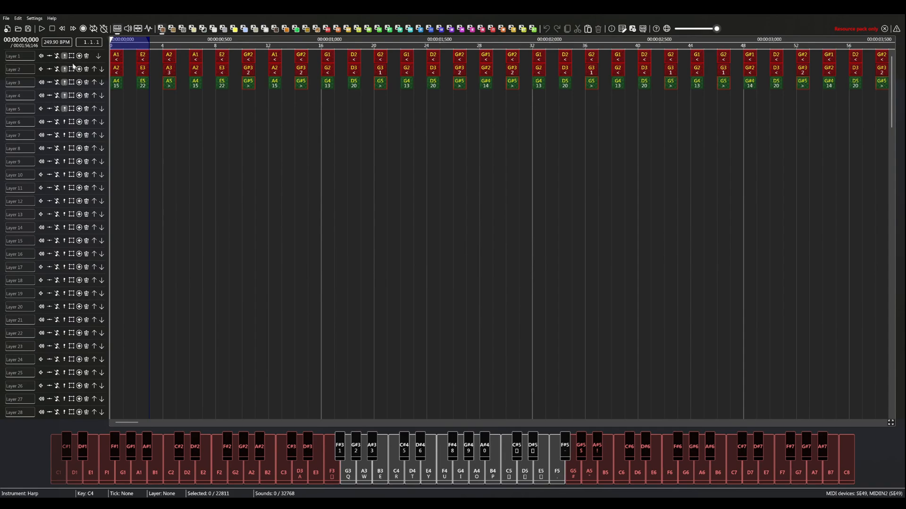
- Play the opening of the song to hear its soloed bass layers together
key("space")
key("space")
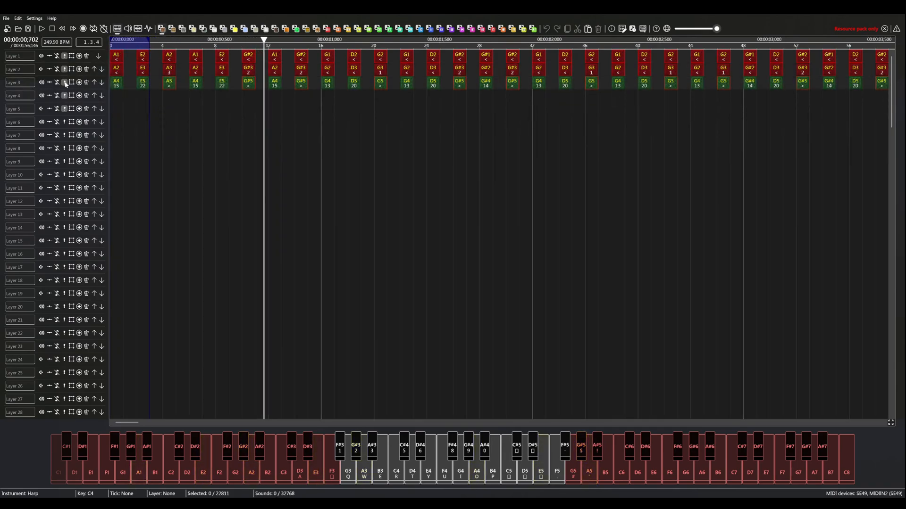
key("space")
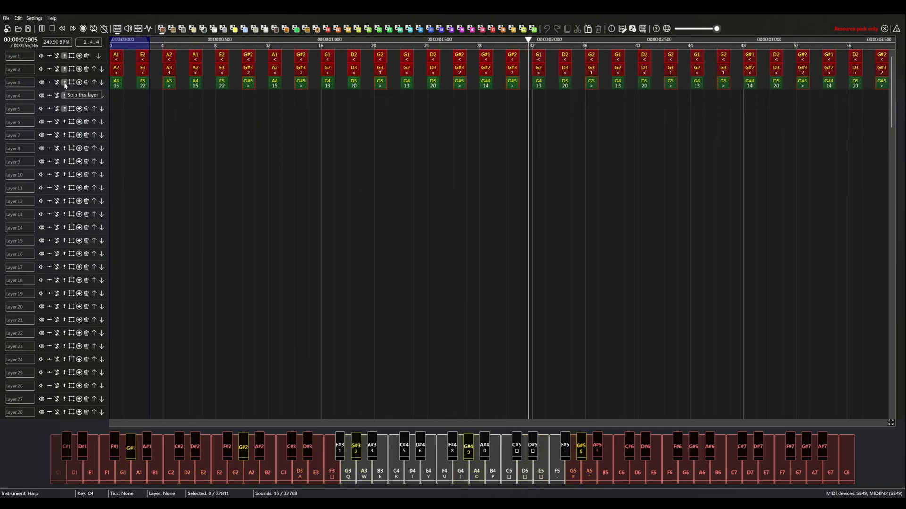
key("space")
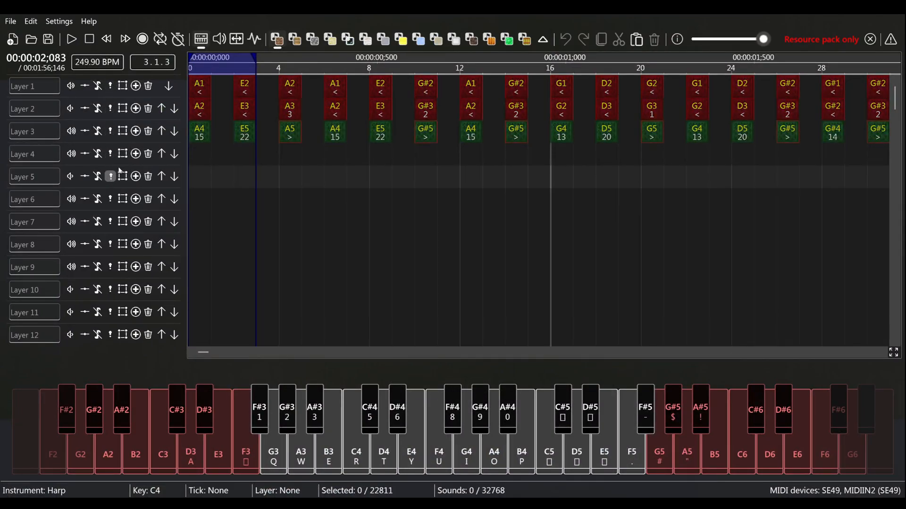
- Turn off solo on layer 5 and solo layers 6 and 7
left_click(110, 177)
left_click(110, 199)
left_click(110, 221)
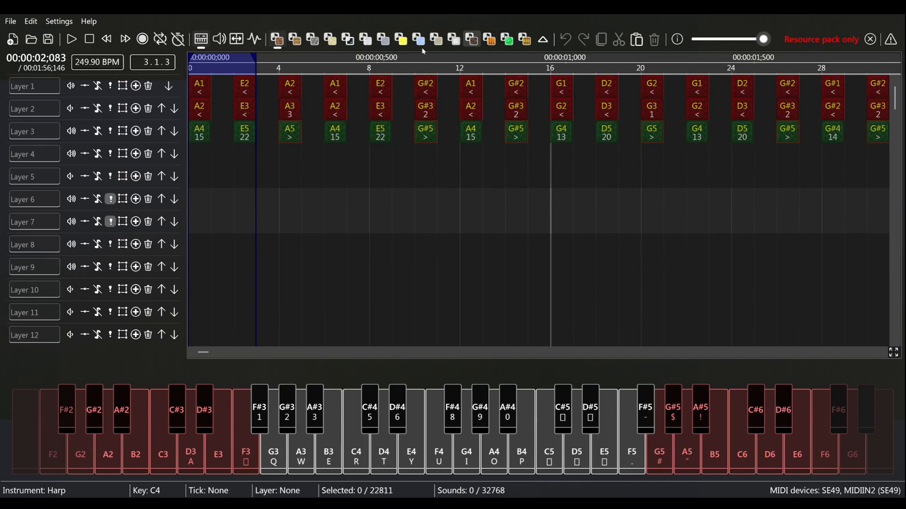
- Add a Double Bass A3 on layer 6 and a Cow Bell A3 on layer 7 at tick 0, and play them
left_click(294, 39)
key("w")
left_click(199, 200)
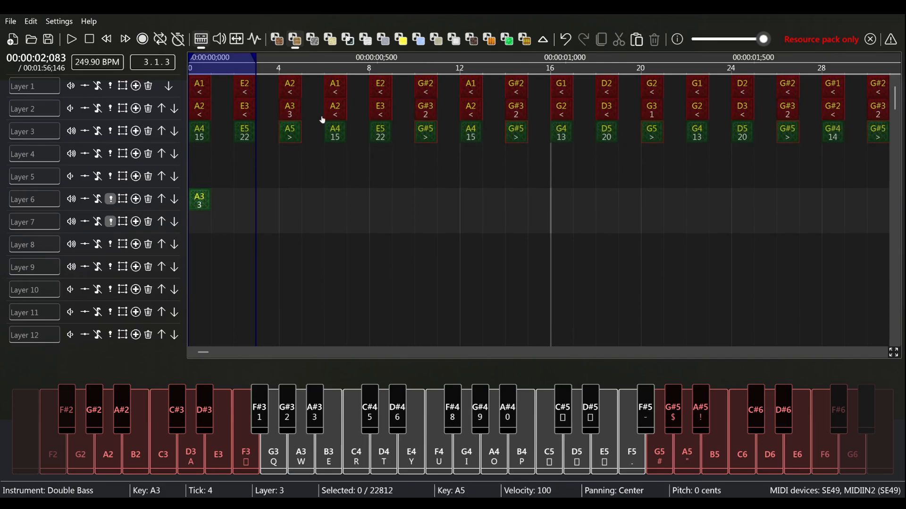
left_click(203, 223)
key("space")
- Delete the two test notes at tick 0 and turn off solo on layers 6 and 7
right_click(200, 225)
right_click(198, 203)
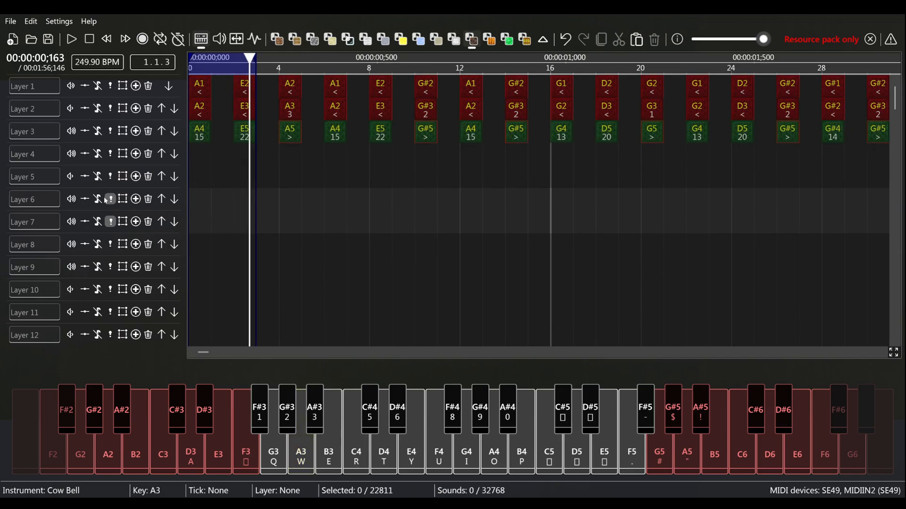
left_click(110, 200)
left_click(111, 222)
- Look through the song's stacked instrument layers up to about tick 300
left_click_drag(575, 242, 691, 268)
scroll(475, 263, "down", 5)
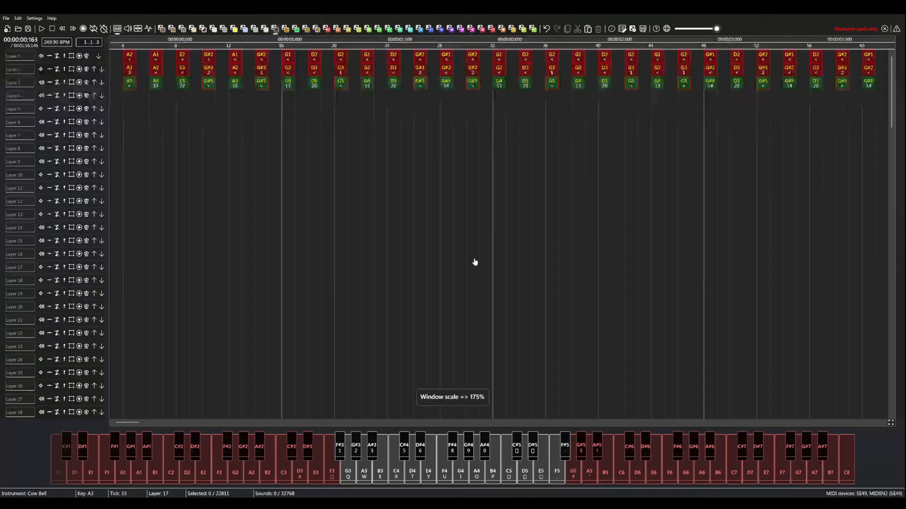
left_click_drag(450, 242, 163, 287)
scroll(194, 318, "down", 2)
left_click_drag(200, 334, 628, 313)
left_click_drag(579, 299, 672, 303)
- Start a new empty song
key("ctrl+equal")
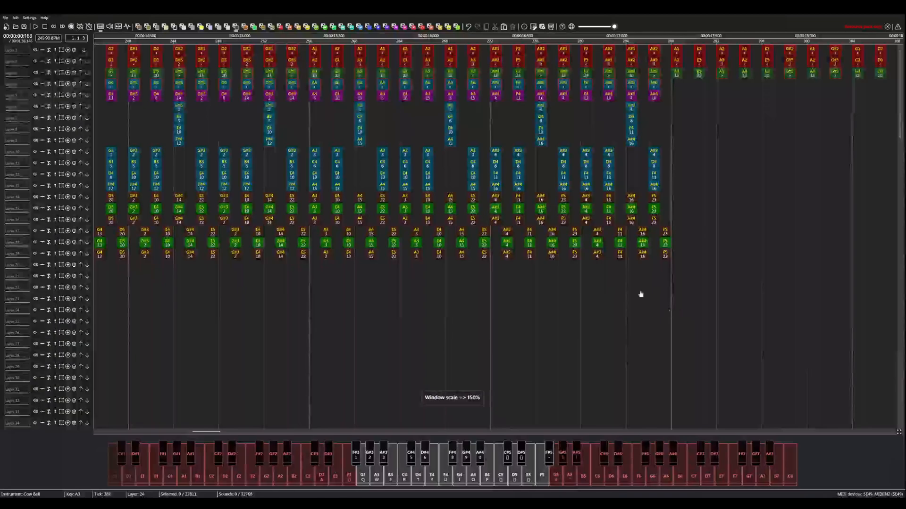
left_click(474, 272)
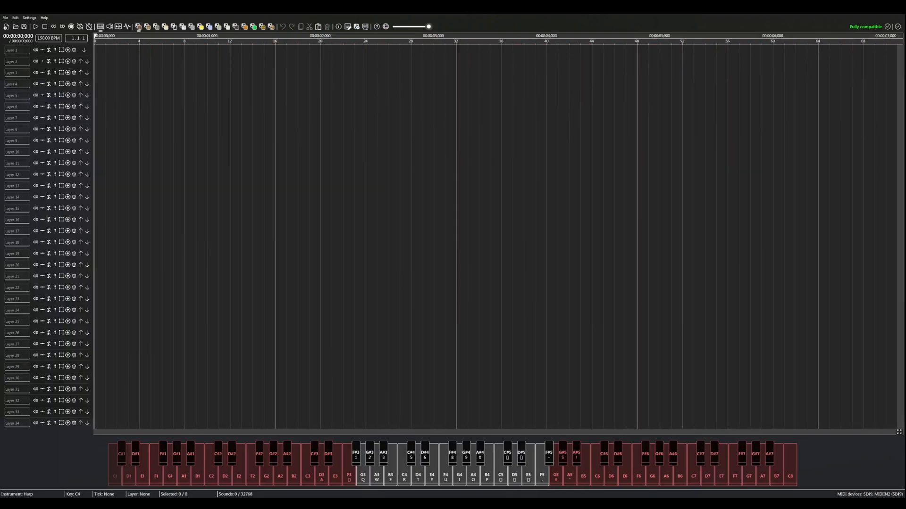